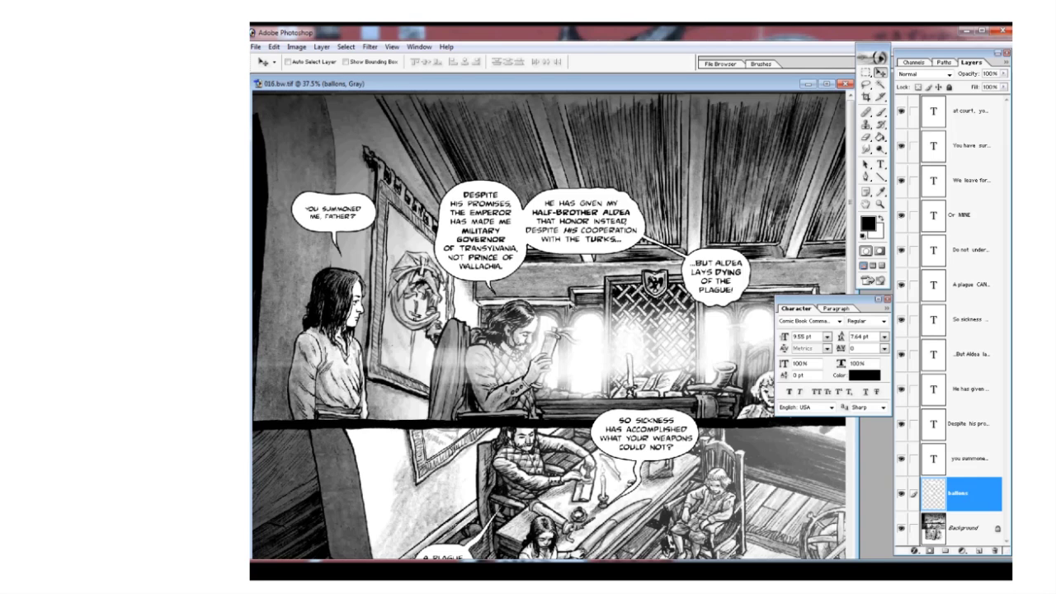
# - Select the "you summoned me, father?" text layer and show its paragraph alignment settings
pyautogui.moveTo(283, 173); pyautogui.dragTo(394, 259)
pyautogui.keyDown('ctrl'); pyautogui.keyDown('alt'); pyautogui.click(535, 353); pyautogui.keyUp('alt'); pyautogui.keyUp('ctrl')
pyautogui.keyDown('ctrl'); pyautogui.keyDown('alt'); pyautogui.click(535, 353); pyautogui.keyUp('alt'); pyautogui.keyUp('ctrl')
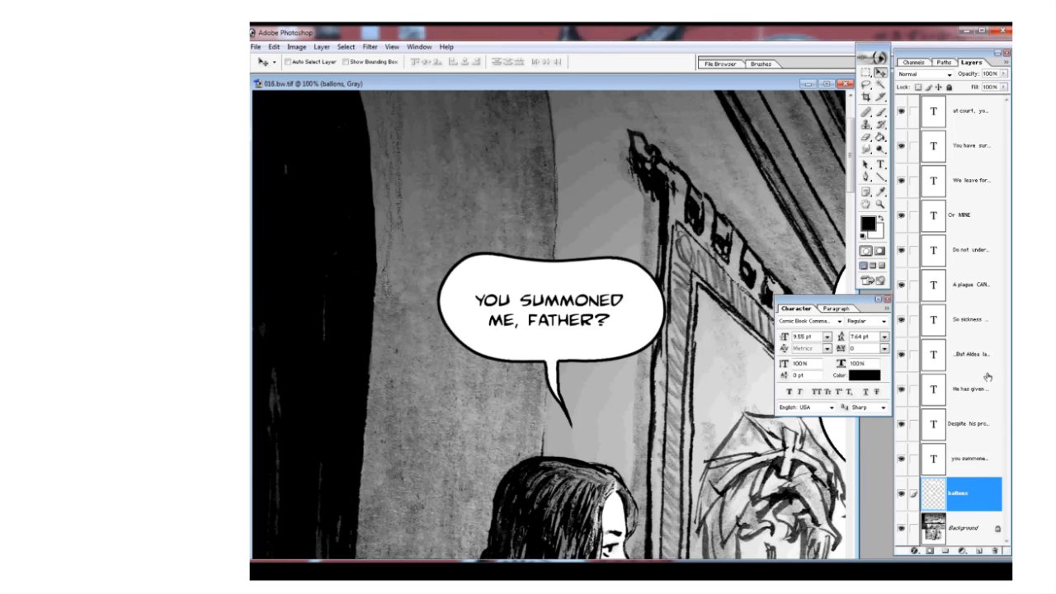
pyautogui.click(967, 460)
pyautogui.click(971, 437)
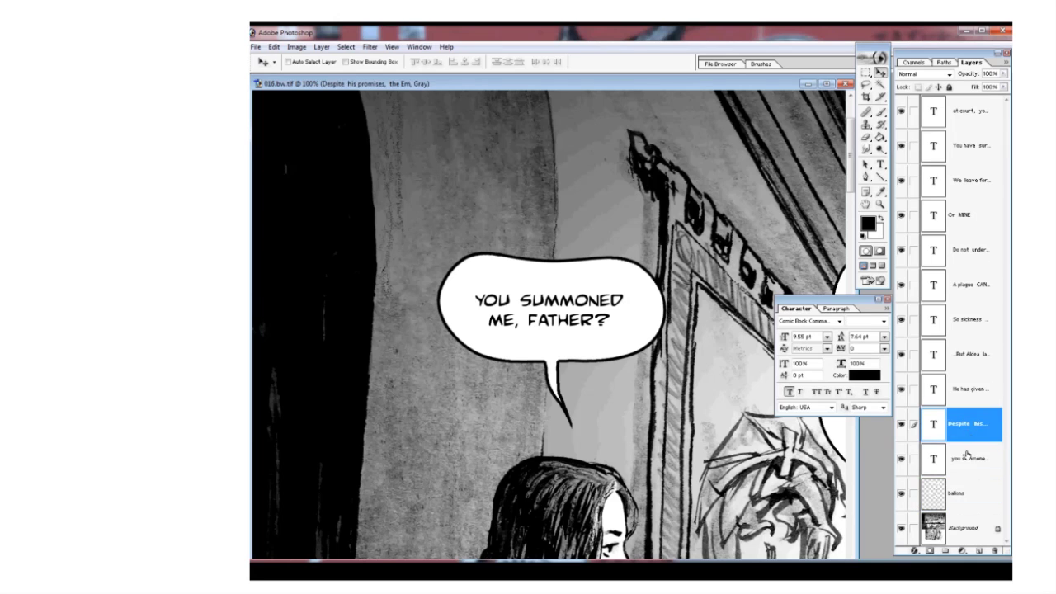
pyautogui.click(967, 458)
pyautogui.click(835, 308)
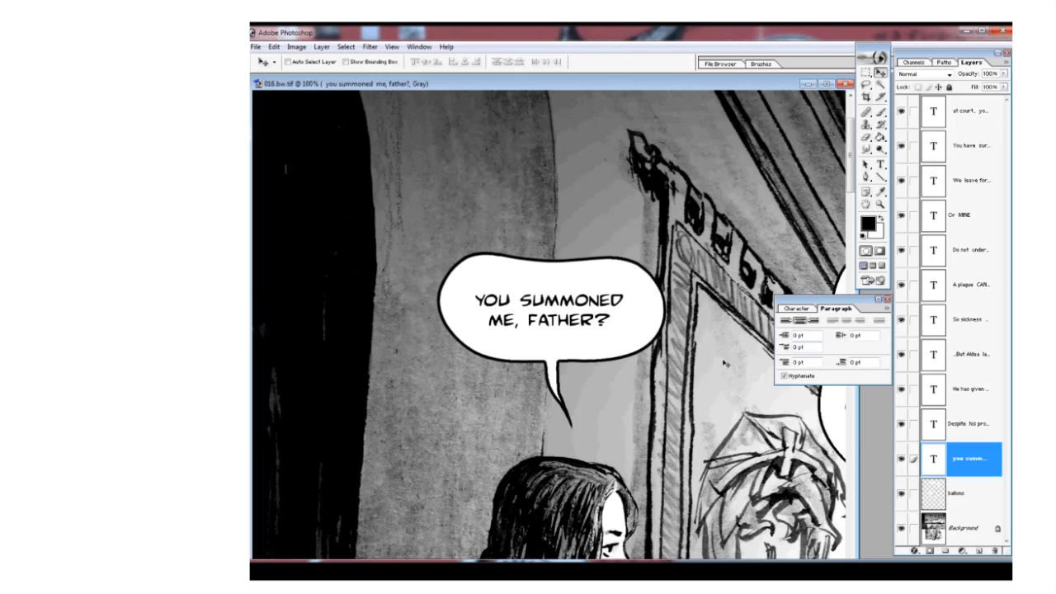
# - Examine the lettering and the shapes of the speech balloons across the page's upper panel
pyautogui.moveTo(702, 379); pyautogui.dragTo(431, 373)
pyautogui.moveTo(653, 420); pyautogui.dragTo(562, 418)
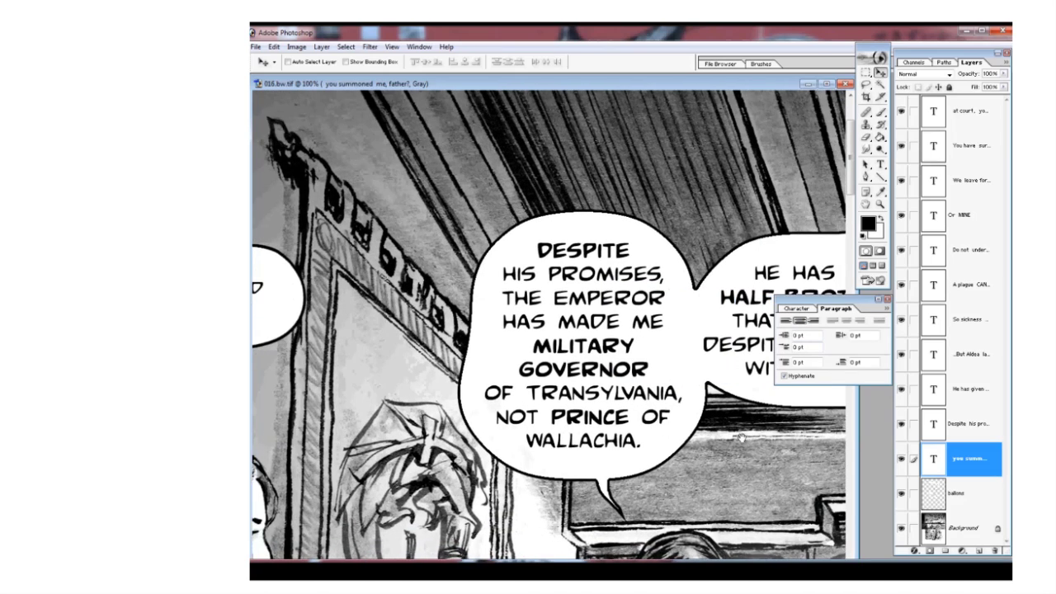
pyautogui.moveTo(742, 437); pyautogui.dragTo(646, 415)
pyautogui.moveTo(738, 478); pyautogui.dragTo(601, 508)
pyautogui.moveTo(833, 520); pyautogui.dragTo(552, 424)
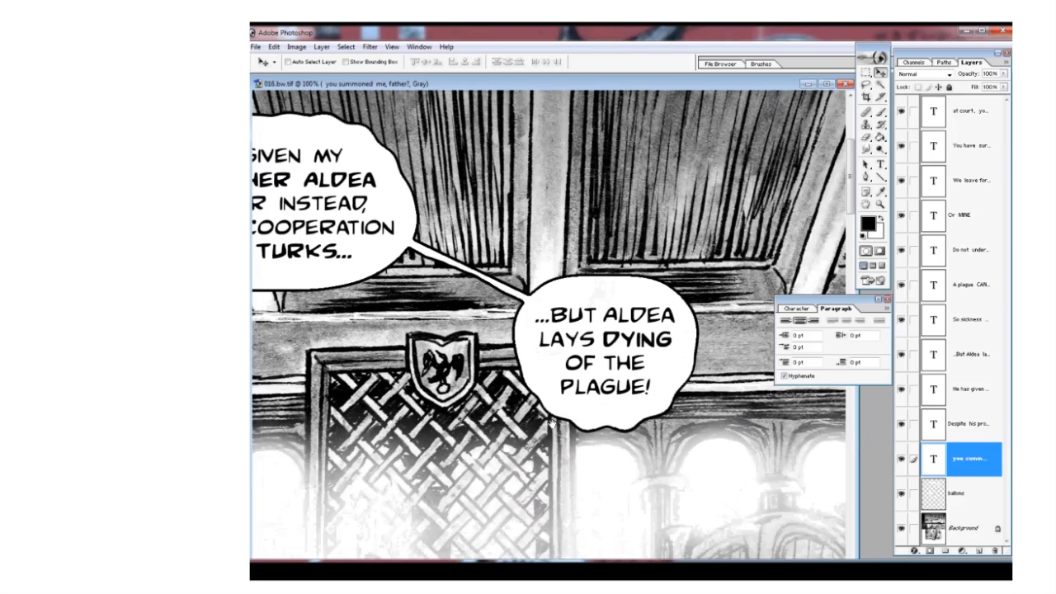
pyautogui.moveTo(633, 452); pyautogui.dragTo(614, 439)
pyautogui.moveTo(666, 497); pyautogui.dragTo(507, 377)
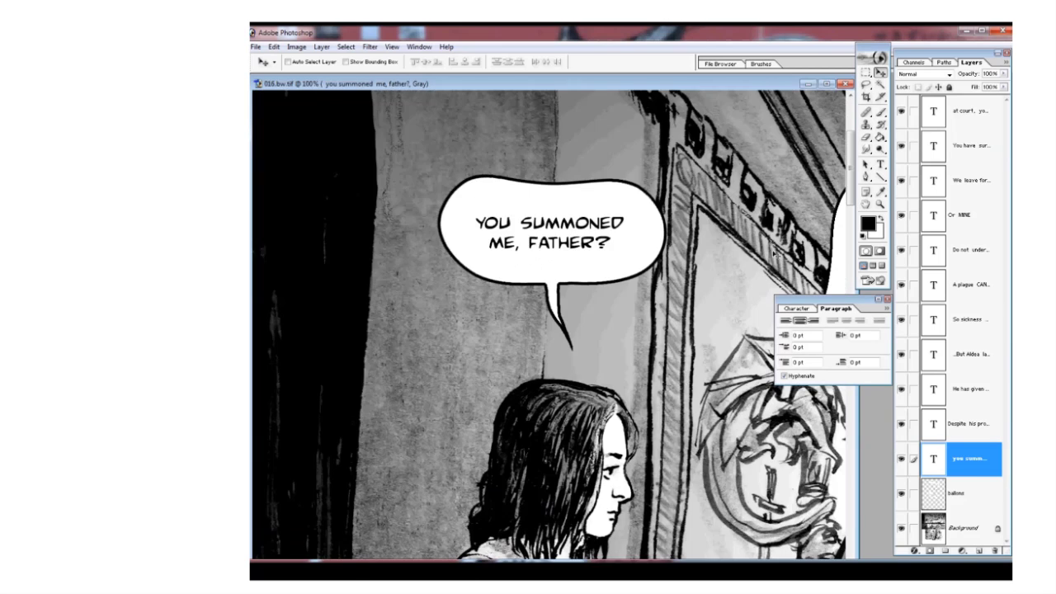
# - Hide the ballons layer, reselect the "you summoned me, father?" text layer and show its character settings
pyautogui.click(979, 502)
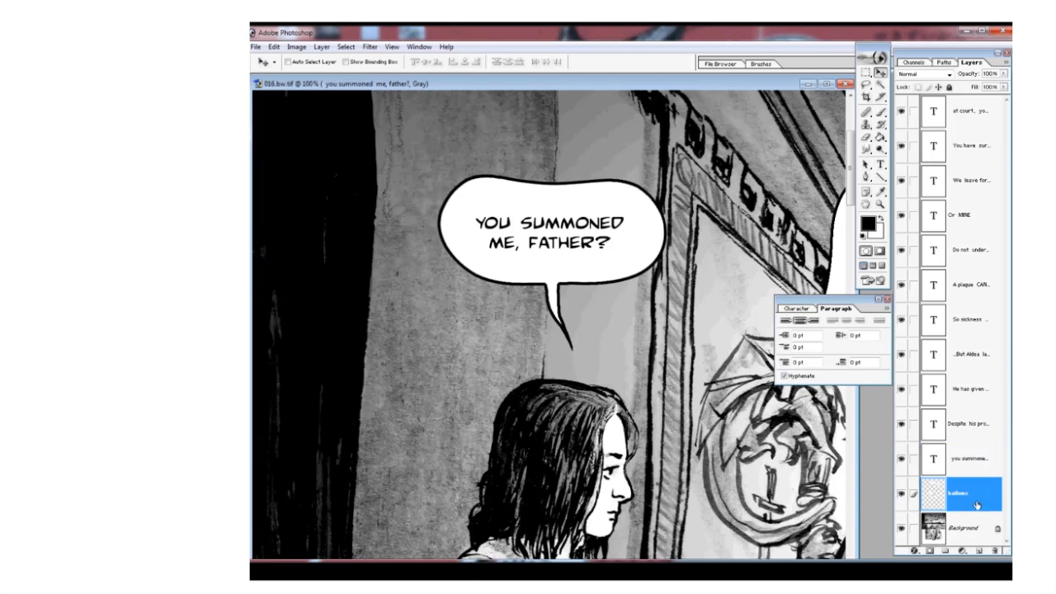
pyautogui.click(900, 495)
pyautogui.keyDown('ctrl'); pyautogui.click(526, 238); pyautogui.keyUp('ctrl')
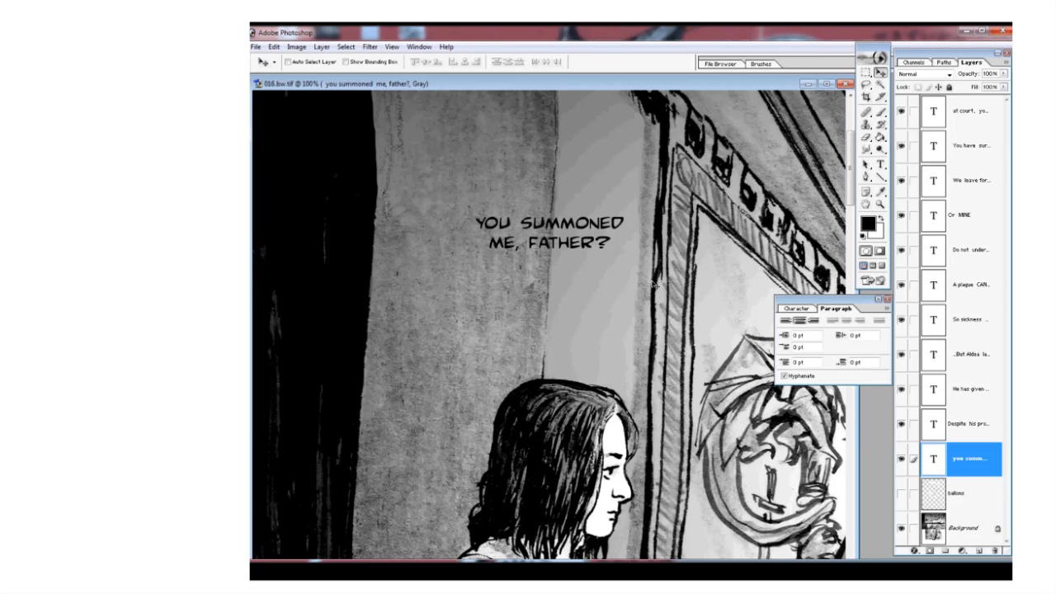
pyautogui.click(800, 309)
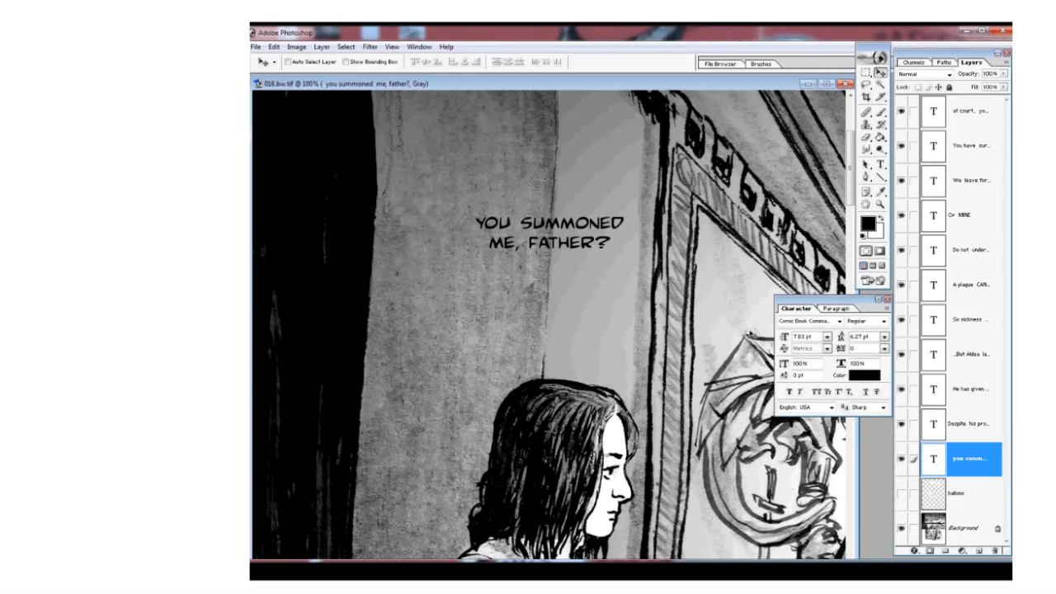
pyautogui.click(879, 165)
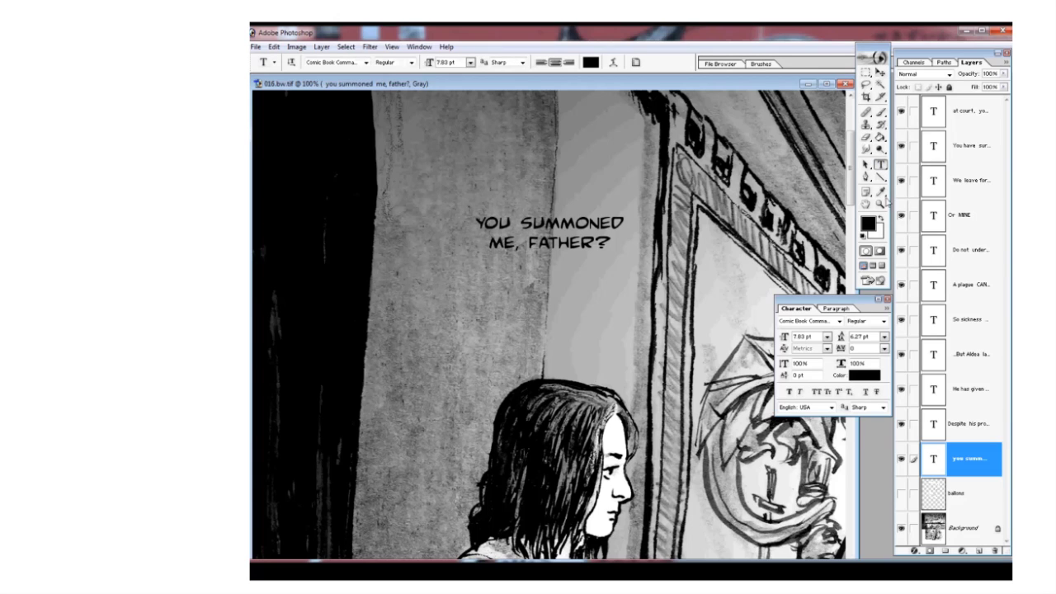
# - Select only the letters of "You summoned me, father?" by lassoing around the text and subtracting the empty area with the Magic Wand
pyautogui.click(867, 86)
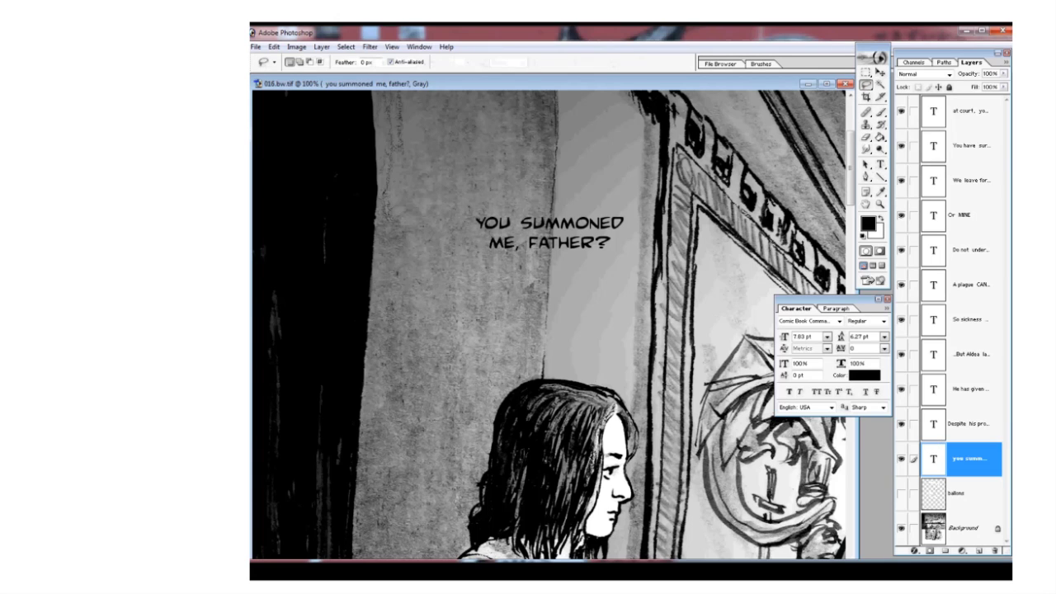
pyautogui.moveTo(448, 209)
pyautogui.mouseDown()
pyautogui.moveTo(665, 237)
pyautogui.moveTo(535, 168)
pyautogui.mouseUp()
pyautogui.click(880, 85)
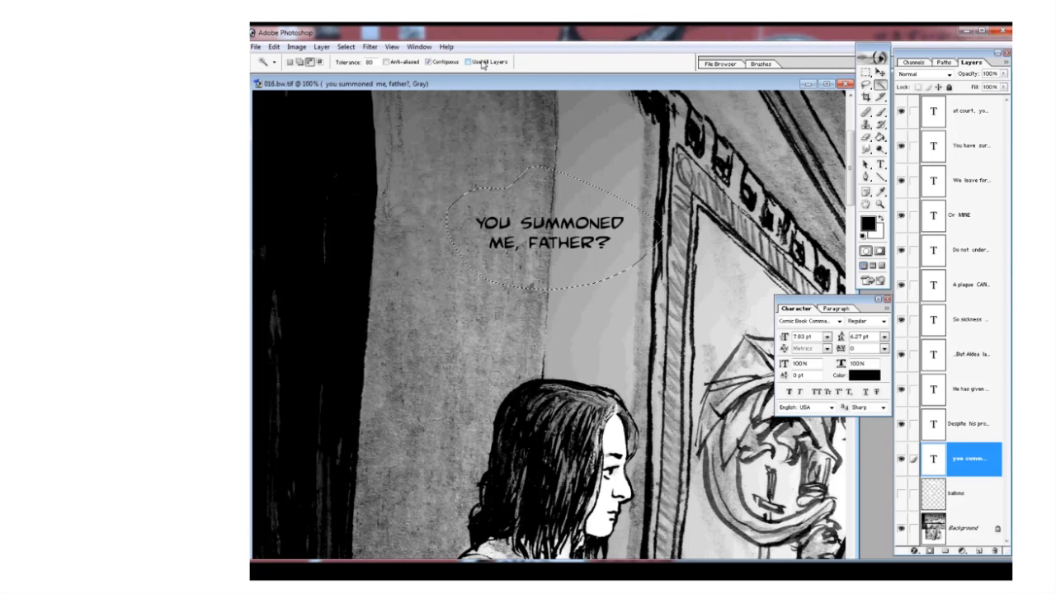
pyautogui.keyDown('alt'); pyautogui.click(585, 212); pyautogui.keyUp('alt')
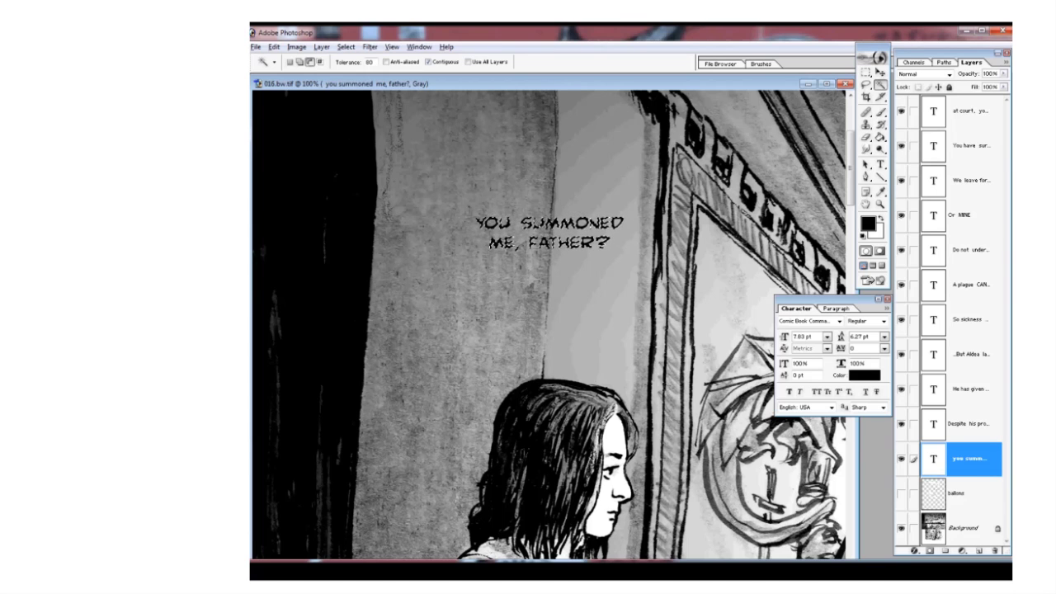
# - Expand the lettering selection by 60 pixels
pyautogui.click(370, 47)
pyautogui.moveTo(346, 48)
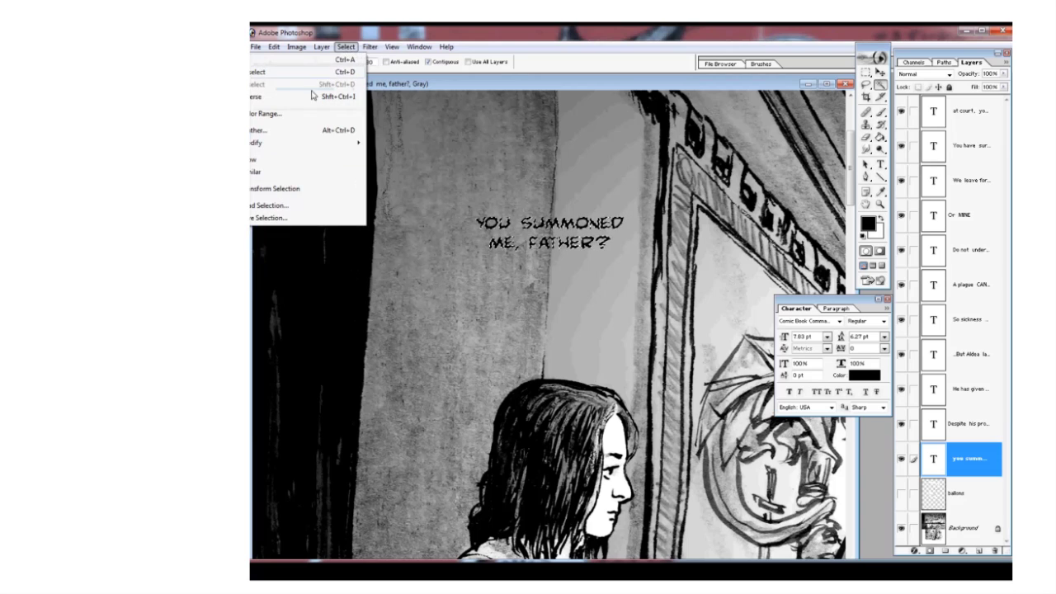
pyautogui.moveTo(306, 144)
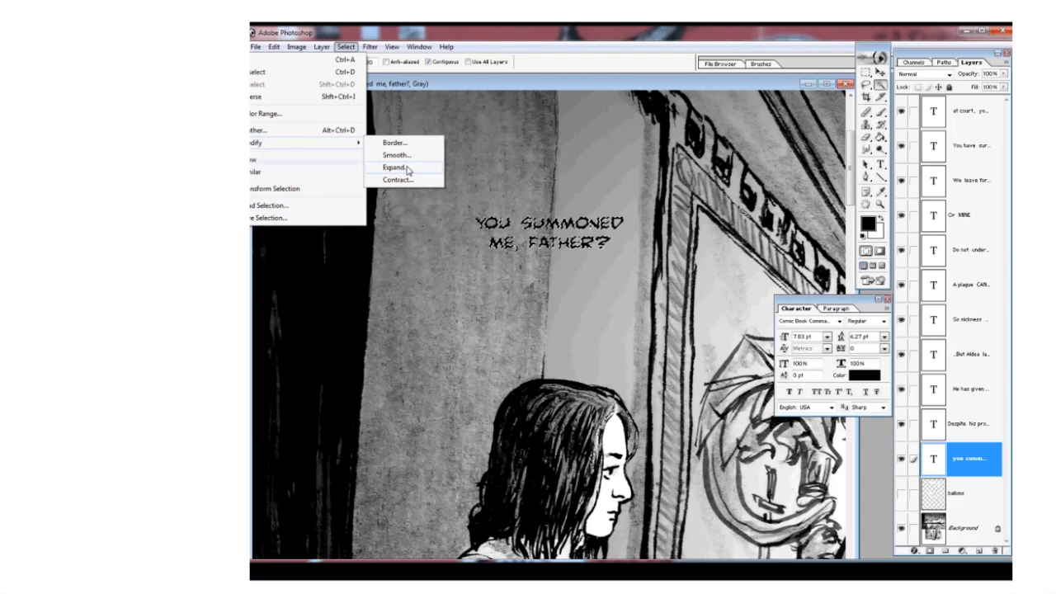
pyautogui.click(394, 167)
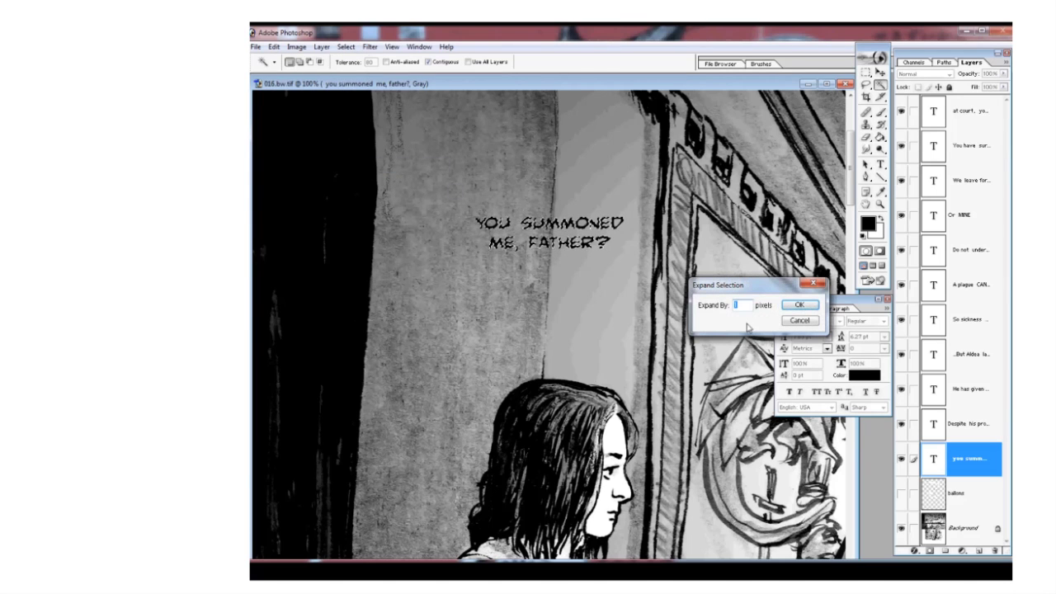
pyautogui.write('60')
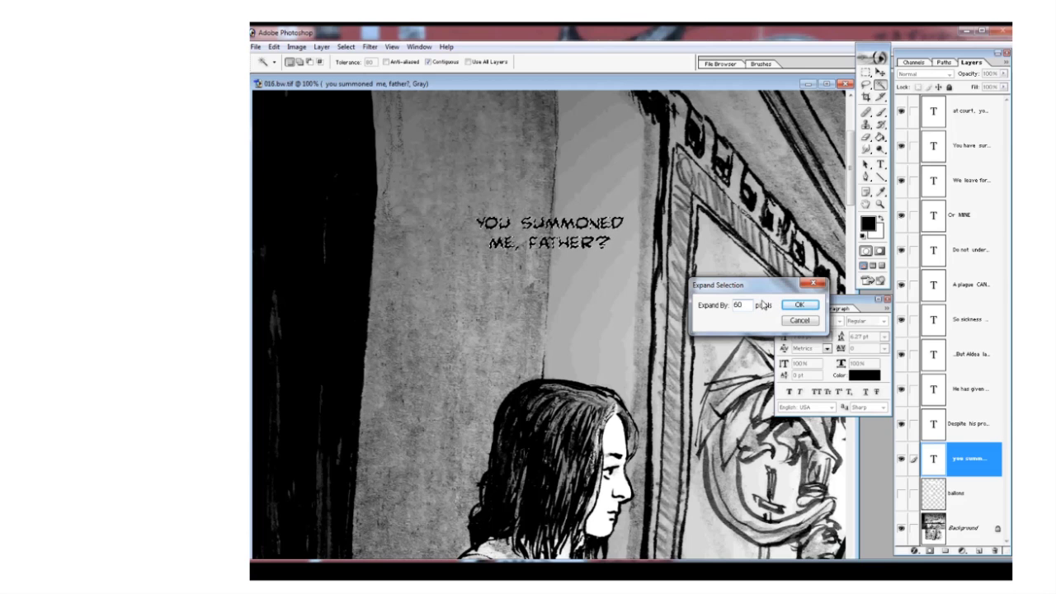
pyautogui.click(806, 307)
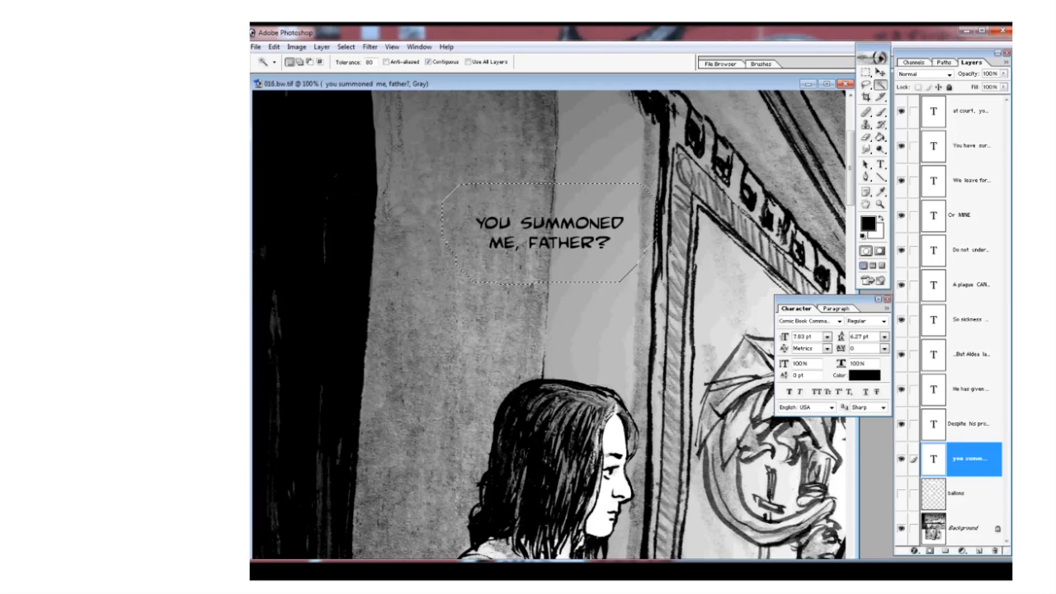
# - Smooth the expanded balloon selection with a sample radius of 30 pixels
pyautogui.click(346, 47)
pyautogui.moveTo(312, 144)
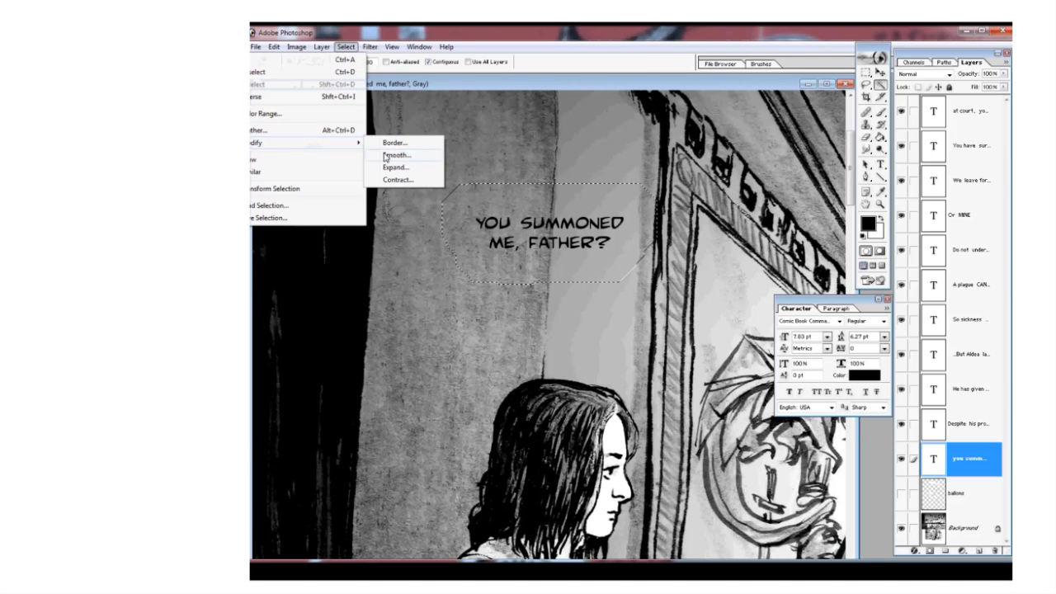
pyautogui.click(403, 159)
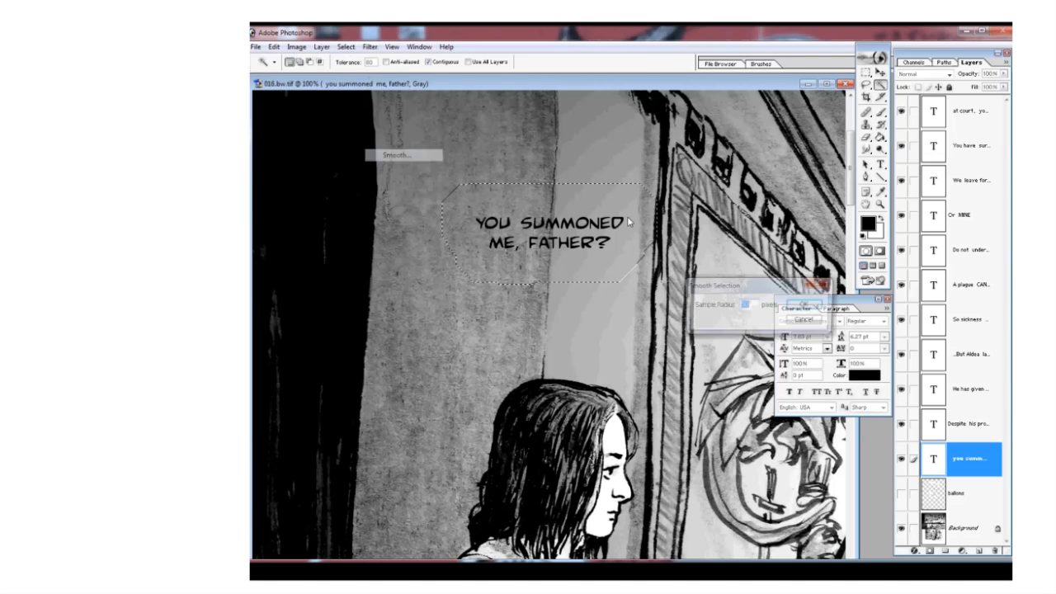
pyautogui.write('30')
pyautogui.click(804, 304)
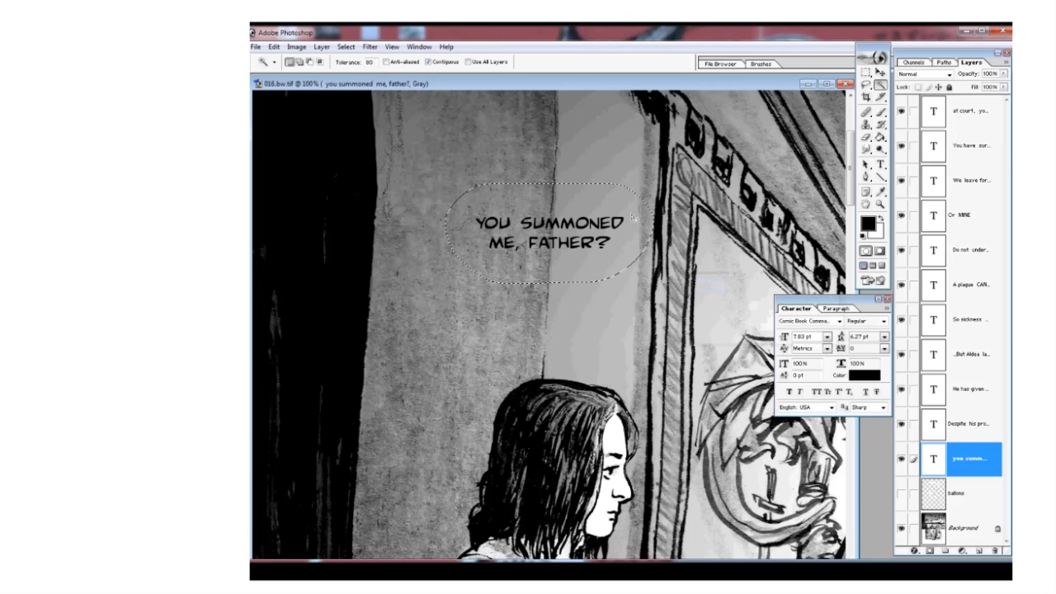
# - Hide the Background artwork layer so only the lettering and its balloon selection are shown
pyautogui.moveTo(671, 308); pyautogui.dragTo(674, 313)
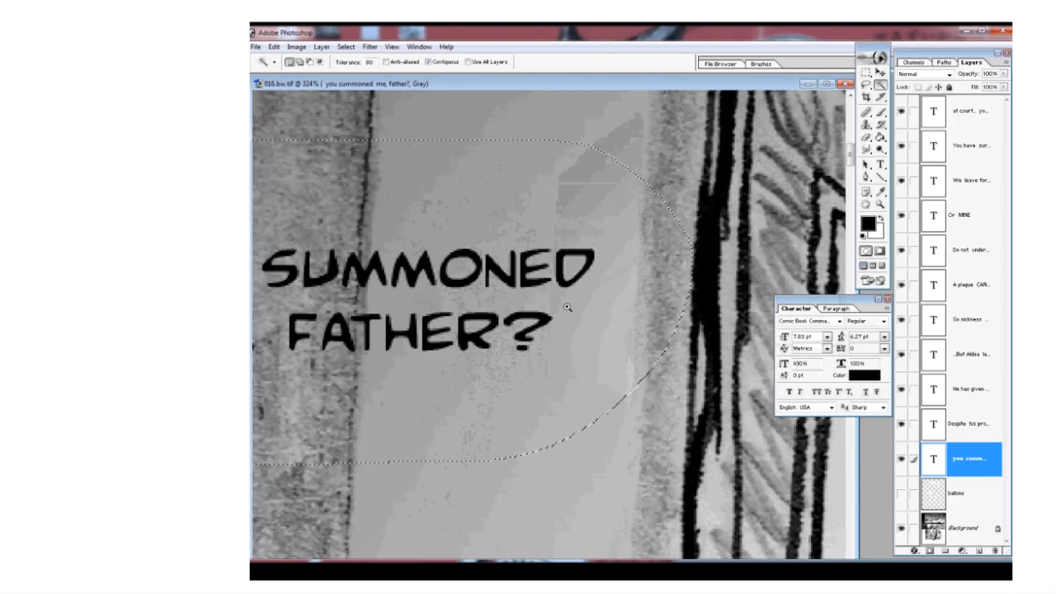
pyautogui.keyDown('alt'); pyautogui.click(507, 323); pyautogui.keyUp('alt')
pyautogui.keyDown('alt'); pyautogui.click(469, 336); pyautogui.keyUp('alt')
pyautogui.moveTo(462, 335); pyautogui.dragTo(570, 270)
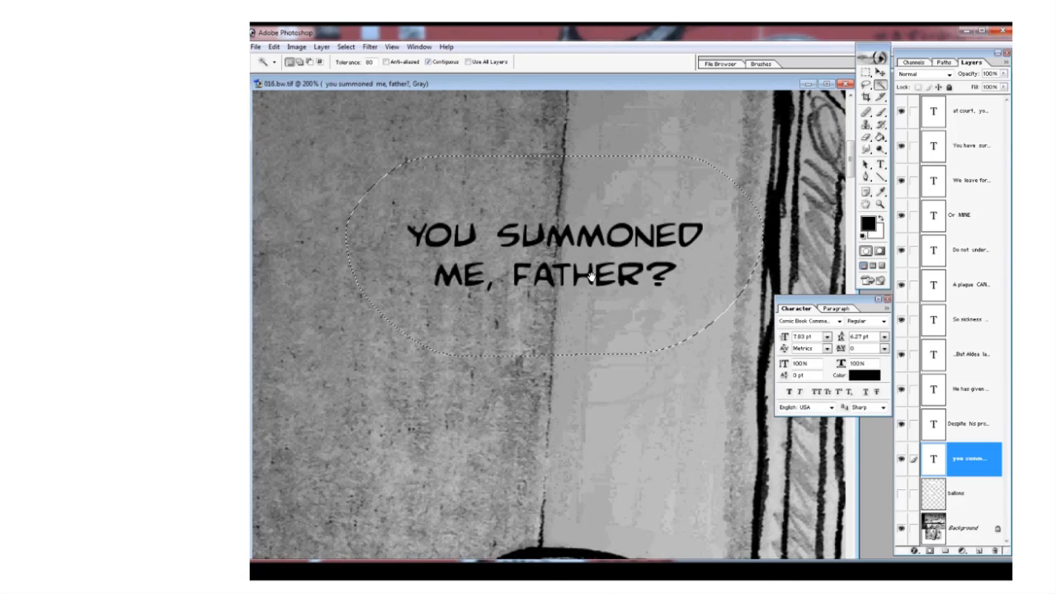
pyautogui.click(901, 528)
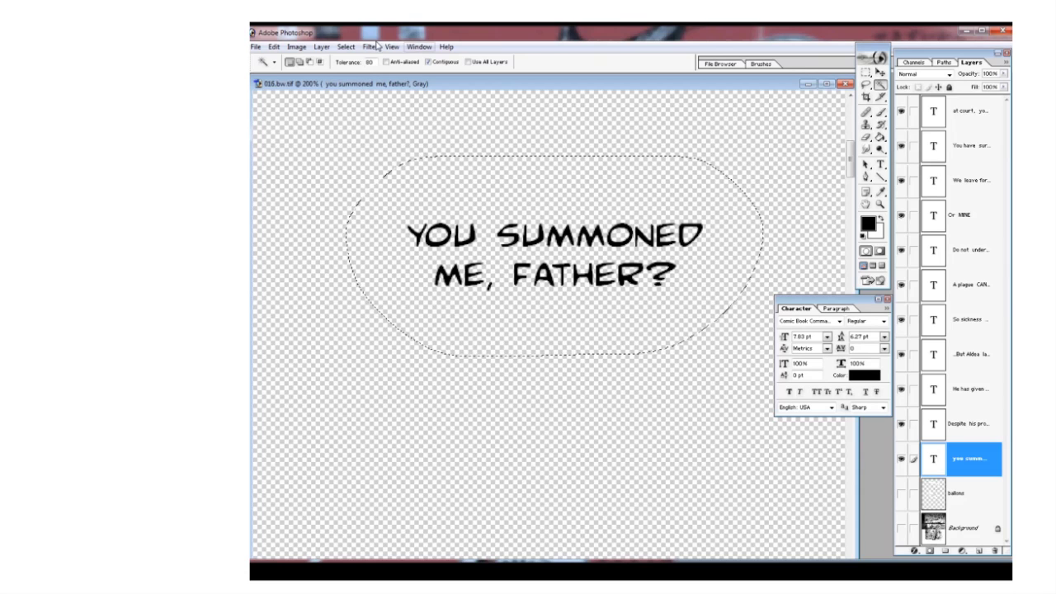
# - Transform the balloon selection to about 99.3% width and 89.1% height around the lettering and apply the transformation
pyautogui.click(345, 48)
pyautogui.click(305, 188)
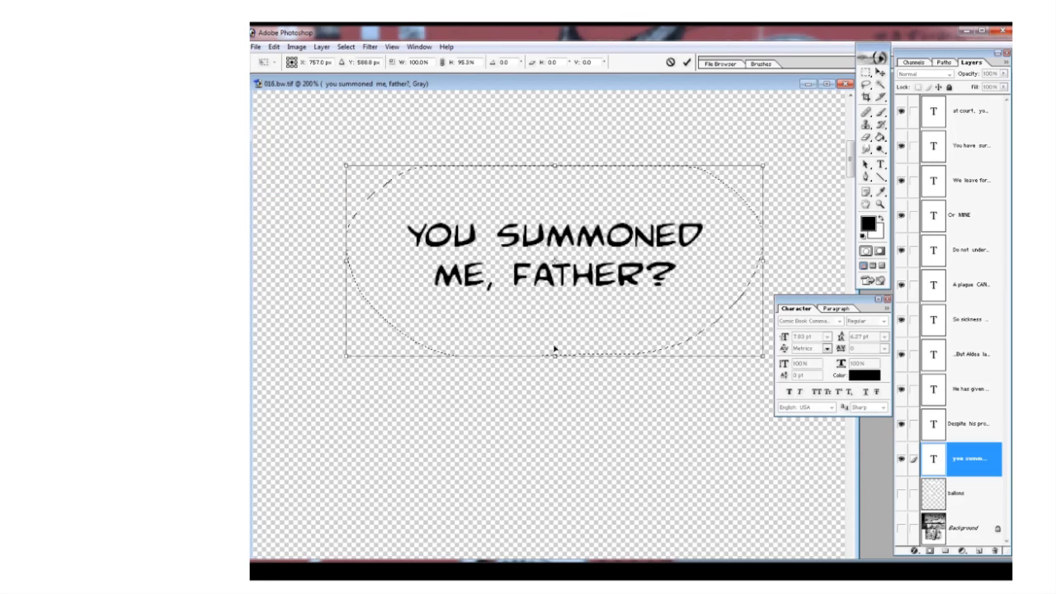
pyautogui.moveTo(555, 350); pyautogui.dragTo(552, 337)
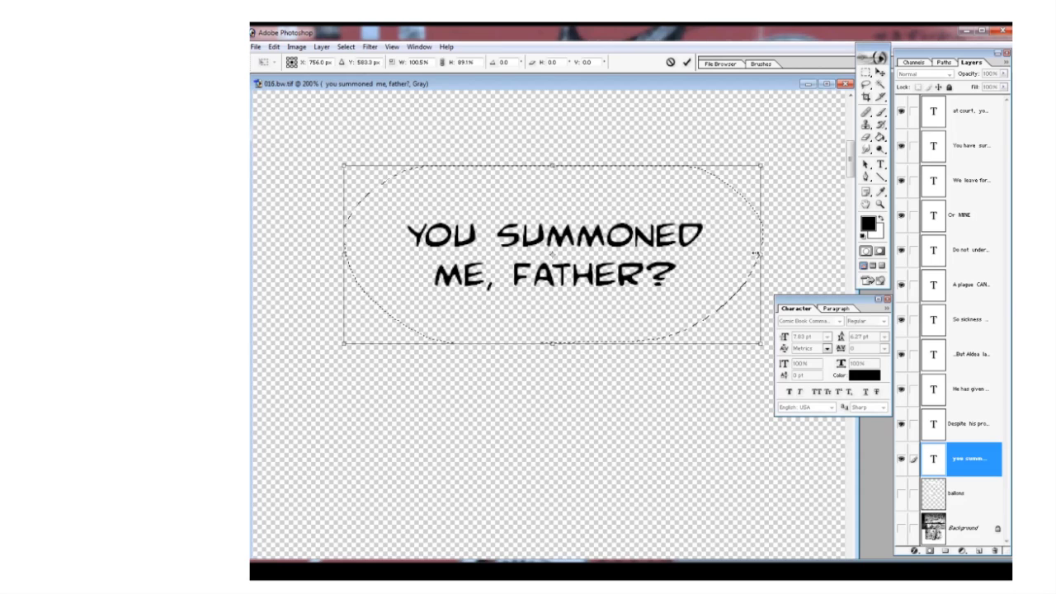
pyautogui.moveTo(756, 254); pyautogui.dragTo(756, 254)
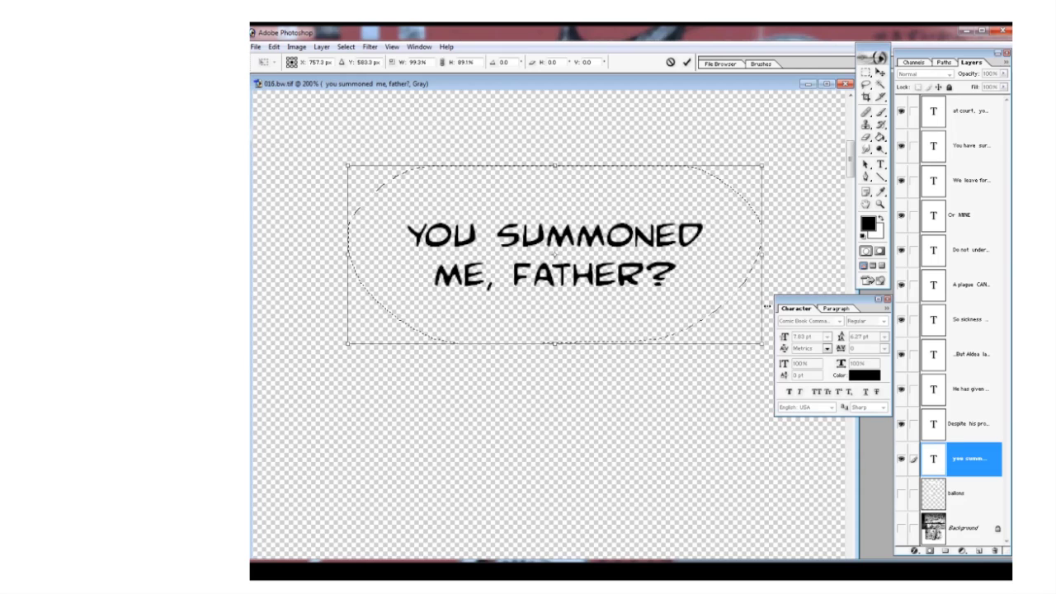
pyautogui.click(843, 84)
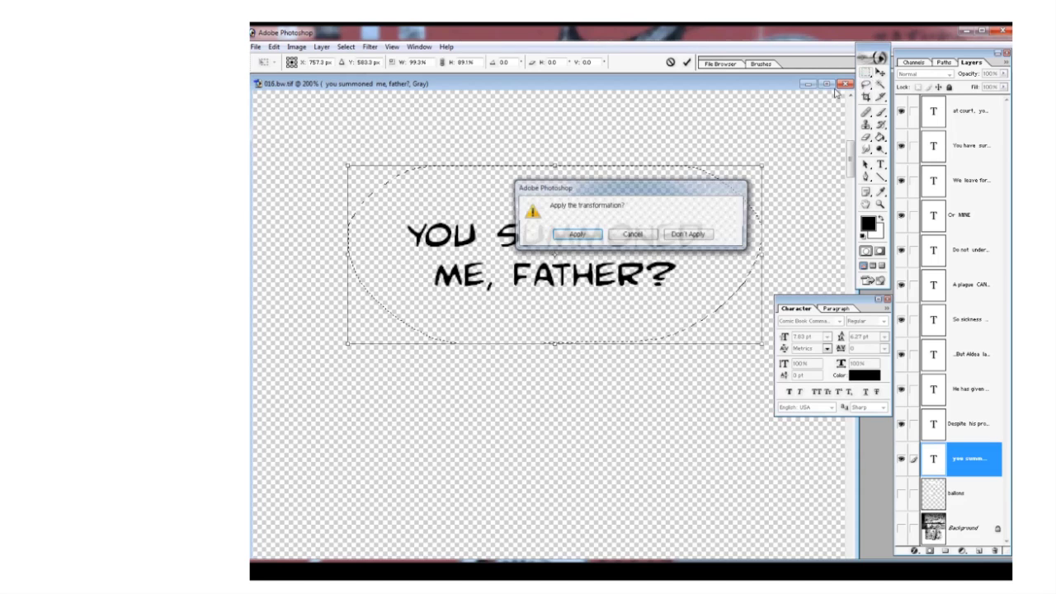
pyautogui.click(576, 235)
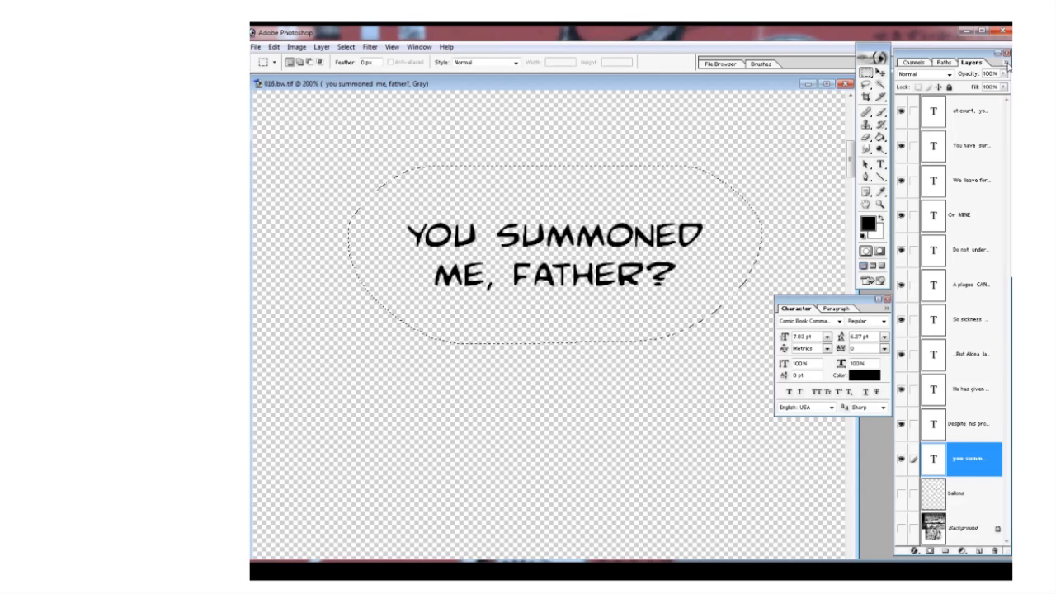
# - Create a new layer named "bollons demo" with the Normal blending mode
pyautogui.hotkey('ctrl', 'shift', 'n')
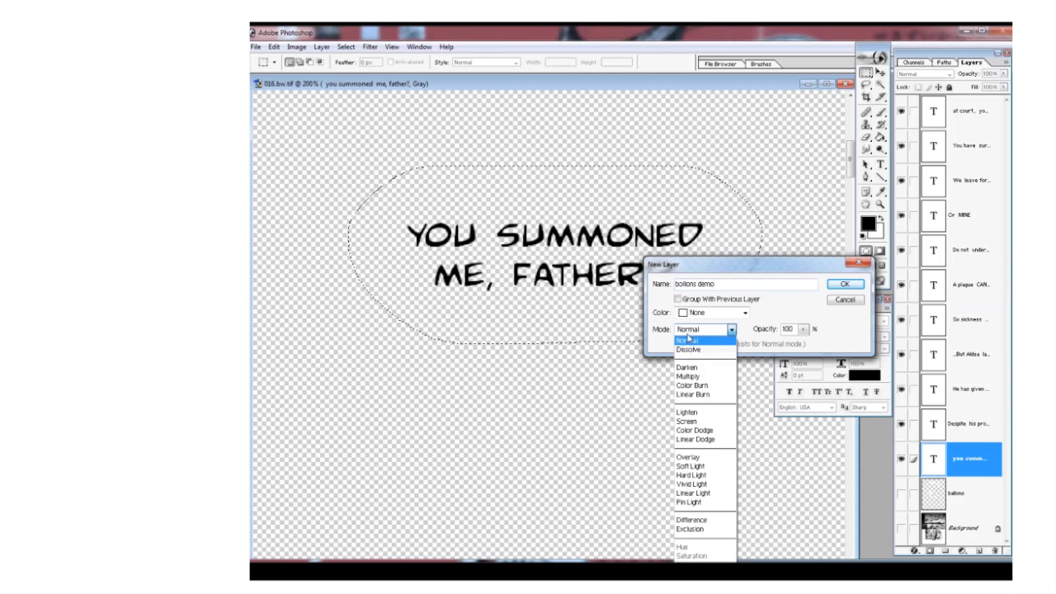
pyautogui.click(692, 339)
pyautogui.click(853, 287)
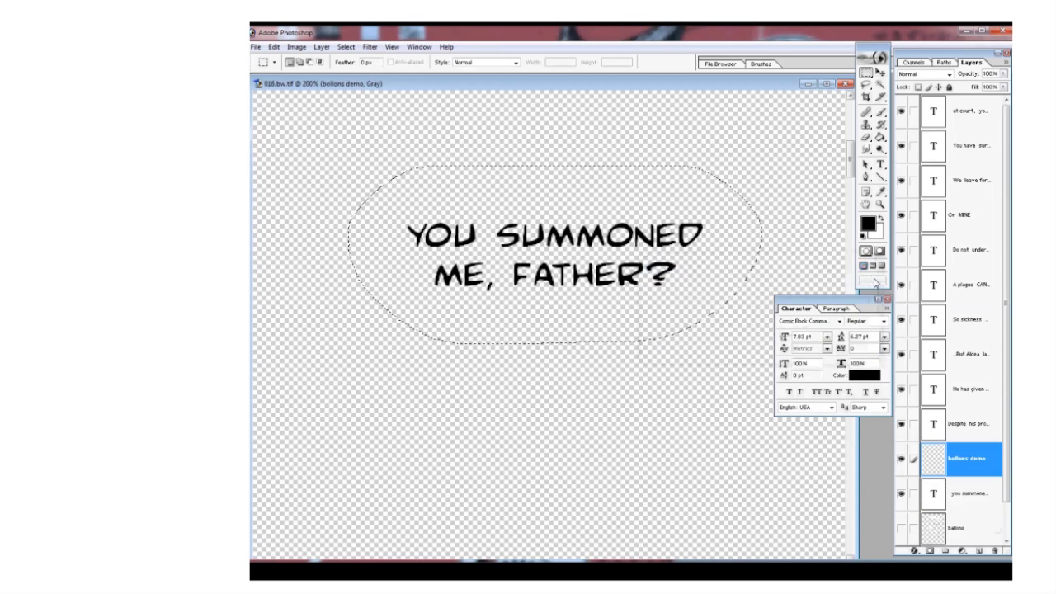
# - Fill the balloon selection with white on the bollons demo layer using the Paint Bucket
pyautogui.click(877, 138)
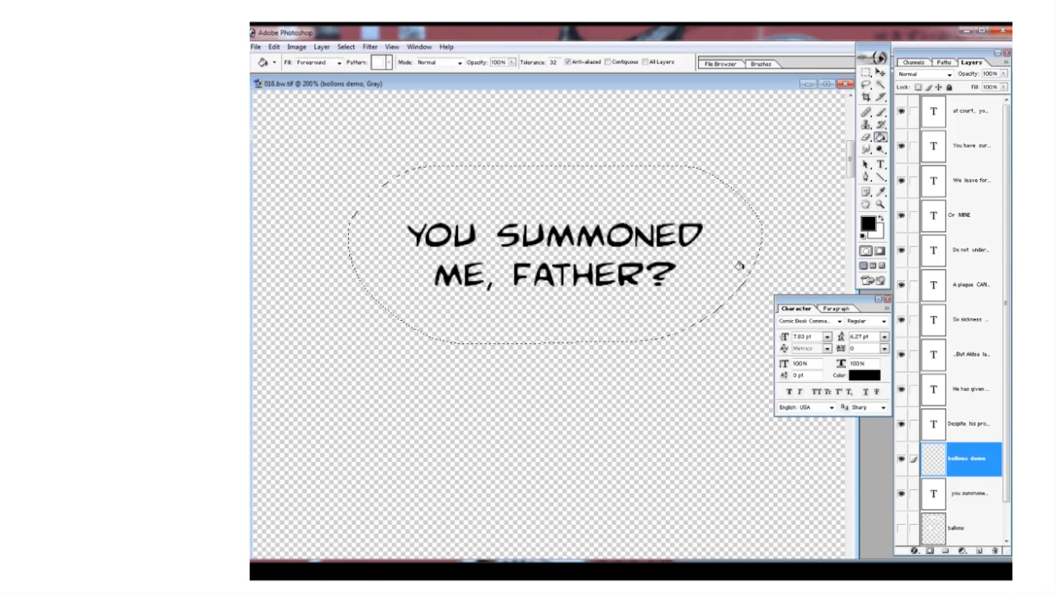
pyautogui.click(880, 220)
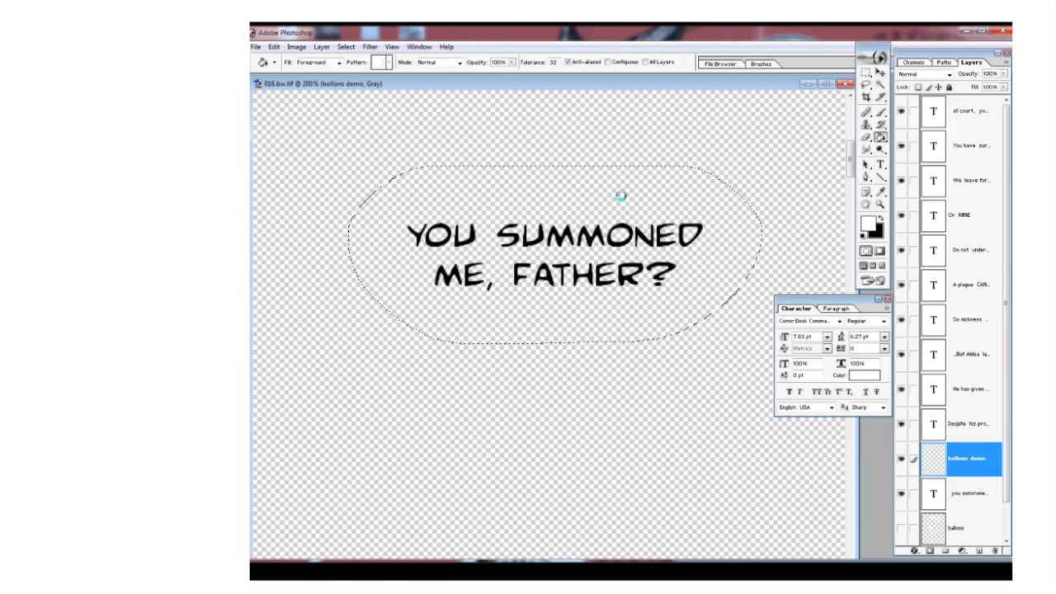
pyautogui.click(621, 196)
# - Move the bollons demo layer below the "you summoned me, father?" text layer and deselect the balloon outline
pyautogui.moveTo(976, 473); pyautogui.dragTo(974, 500)
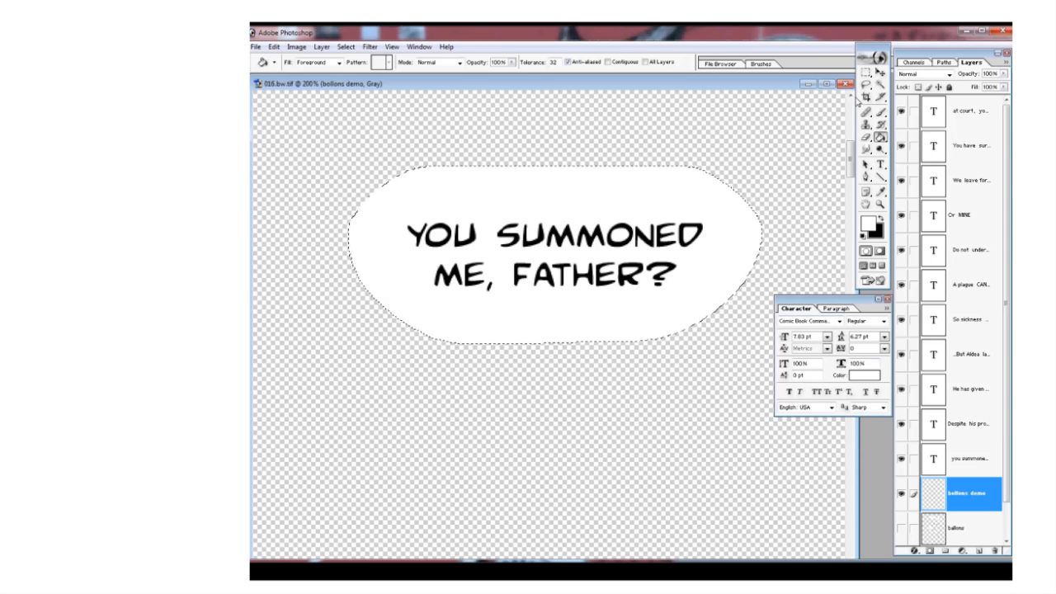
pyautogui.click(865, 72)
pyautogui.click(772, 125)
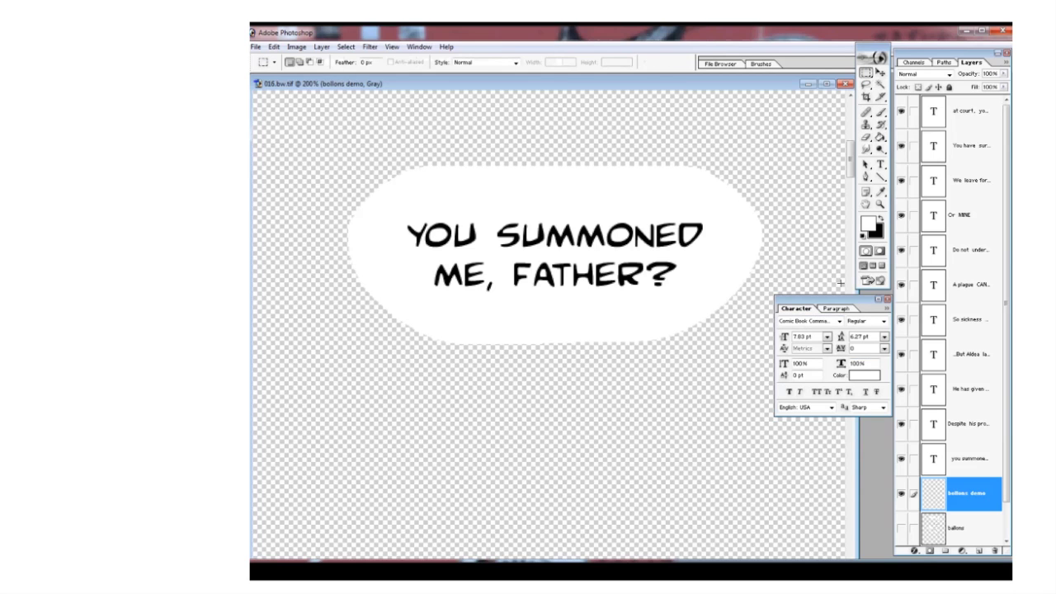
# - Show the Background artwork and paint a solid white curved tail from the balloon's lower edge toward the woman's head on bollons demo
pyautogui.click(880, 112)
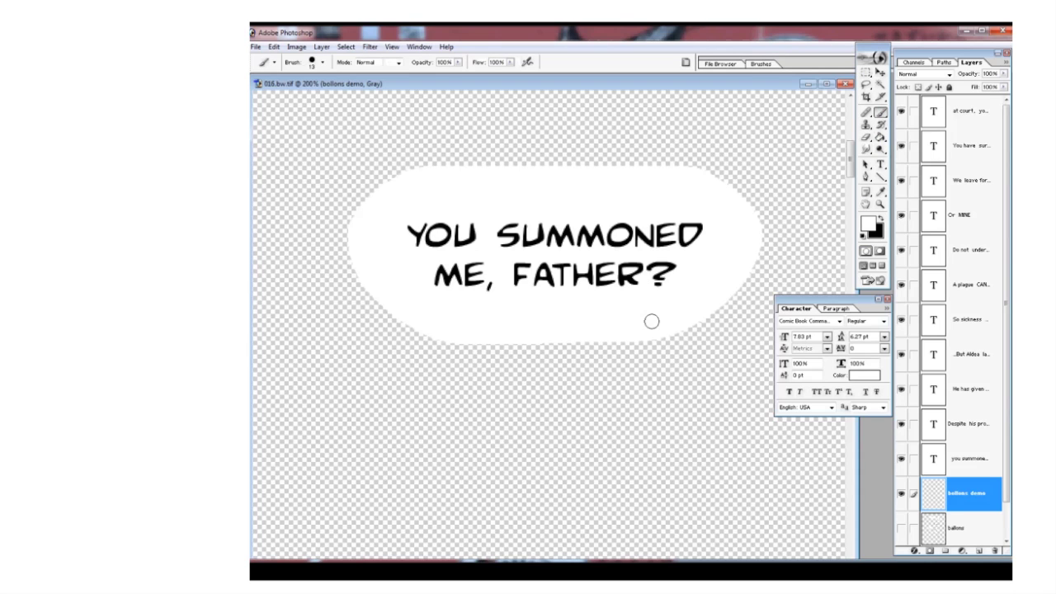
pyautogui.scroll(-1, 1008, 458)
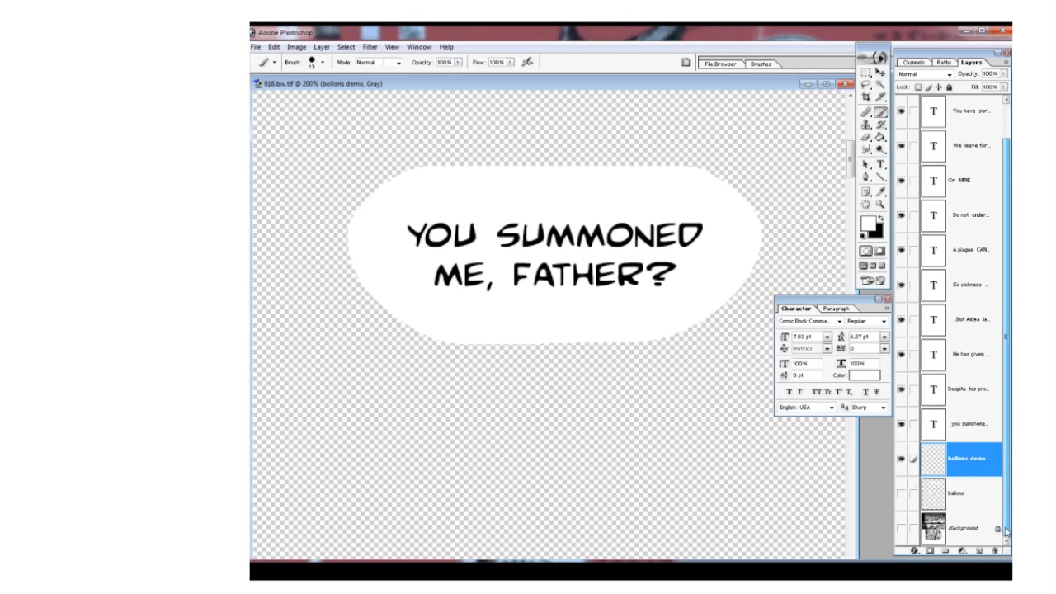
pyautogui.click(901, 527)
pyautogui.moveTo(629, 444)
pyautogui.mouseDown()
pyautogui.moveTo(601, 295)
pyautogui.moveTo(585, 283)
pyautogui.moveTo(607, 318)
pyautogui.moveTo(592, 173)
pyautogui.moveTo(572, 130)
pyautogui.mouseUp()
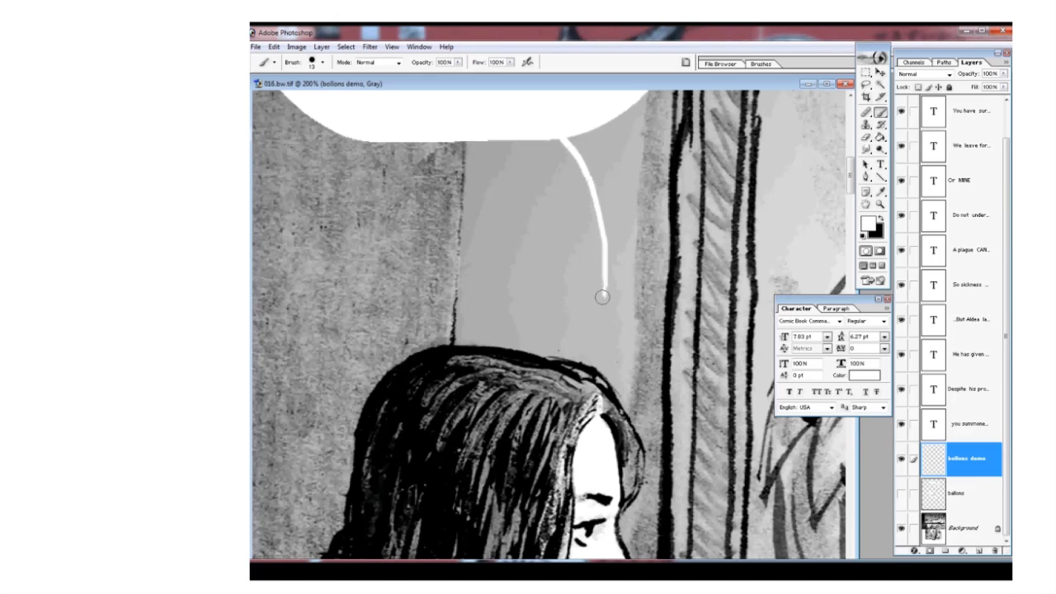
pyautogui.moveTo(608, 270)
pyautogui.mouseDown()
pyautogui.moveTo(606, 169)
pyautogui.moveTo(580, 131)
pyautogui.mouseUp()
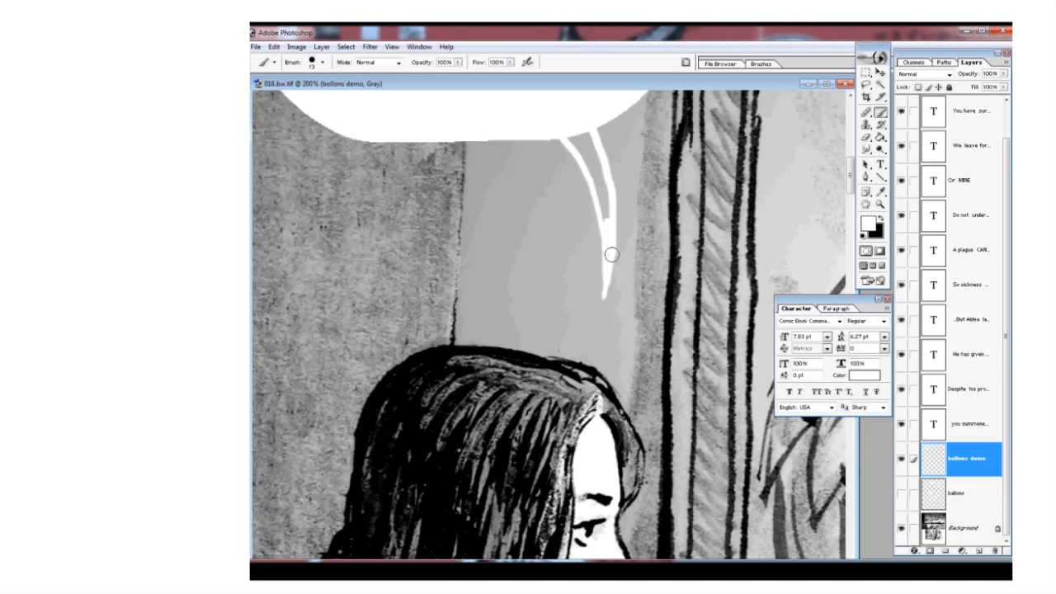
pyautogui.moveTo(605, 223)
pyautogui.mouseDown()
pyautogui.moveTo(573, 143)
pyautogui.moveTo(587, 152)
pyautogui.moveTo(587, 137)
pyautogui.moveTo(606, 196)
pyautogui.mouseUp()
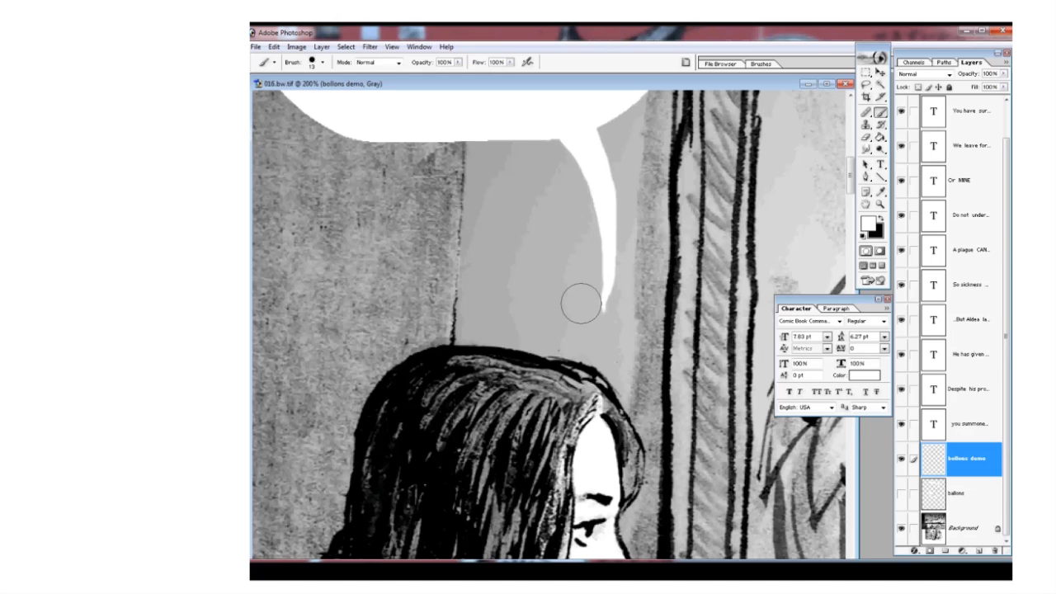
# - Erase along the tip and inner edge of the balloon's tail to trim it into a clean taper
pyautogui.press('e')
pyautogui.moveTo(586, 283); pyautogui.dragTo(590, 295)
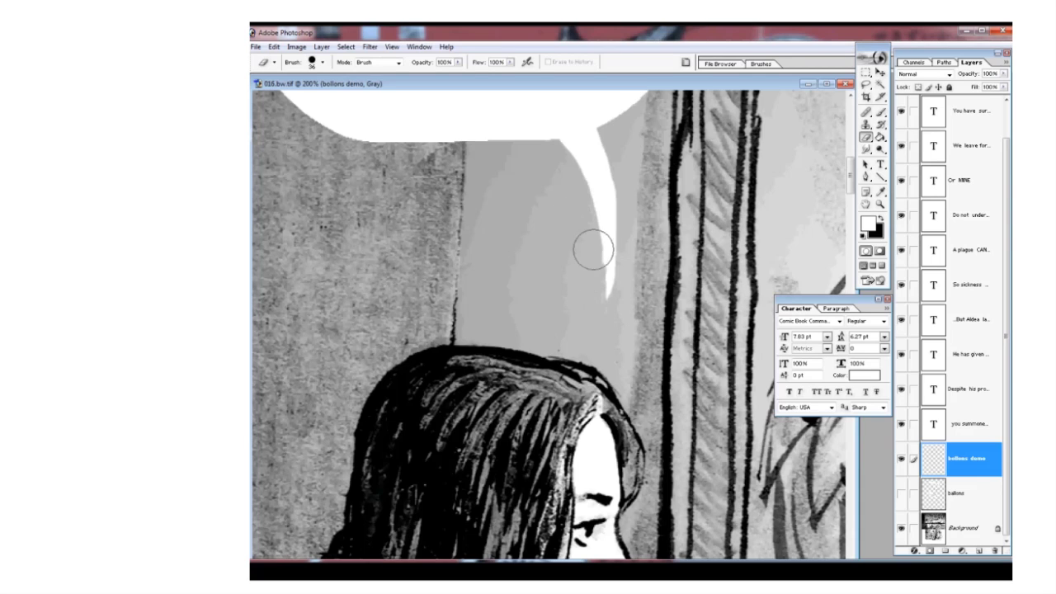
pyautogui.moveTo(594, 251); pyautogui.dragTo(600, 306)
pyautogui.keyDown('alt'); pyautogui.click(634, 311); pyautogui.keyUp('alt')
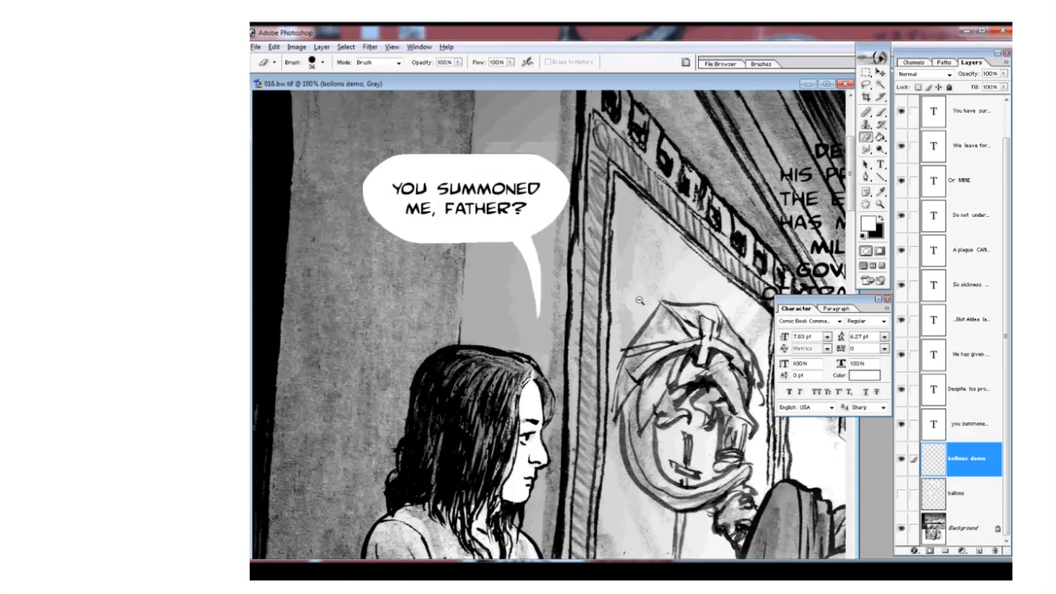
pyautogui.keyDown('alt'); pyautogui.click(578, 278); pyautogui.keyUp('alt')
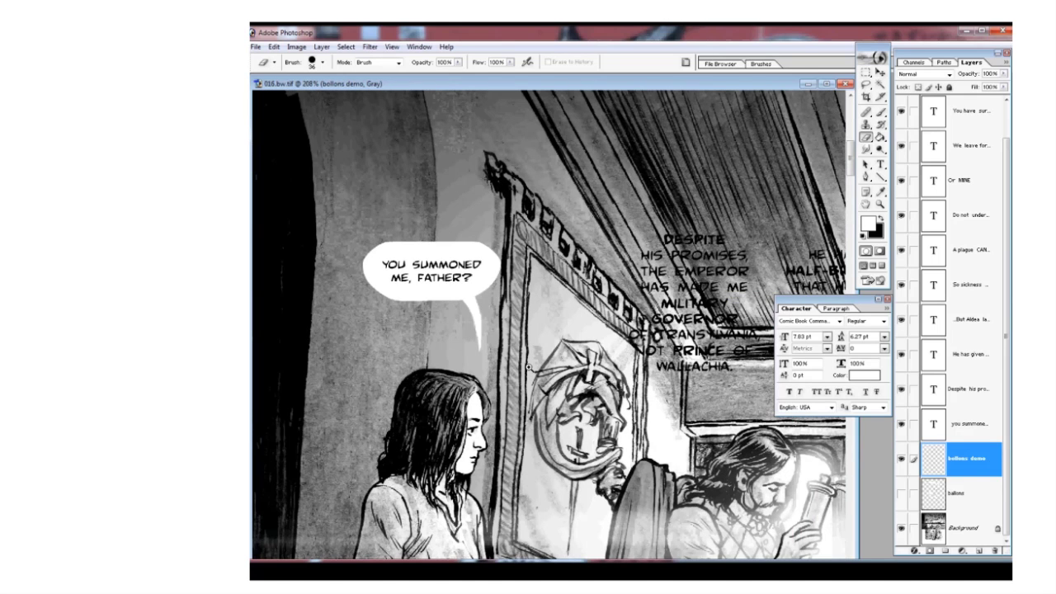
# - Try tracing a curved tail outline beside the balloon's tail with the Lasso
pyautogui.moveTo(414, 229); pyautogui.dragTo(578, 379)
pyautogui.click(865, 86)
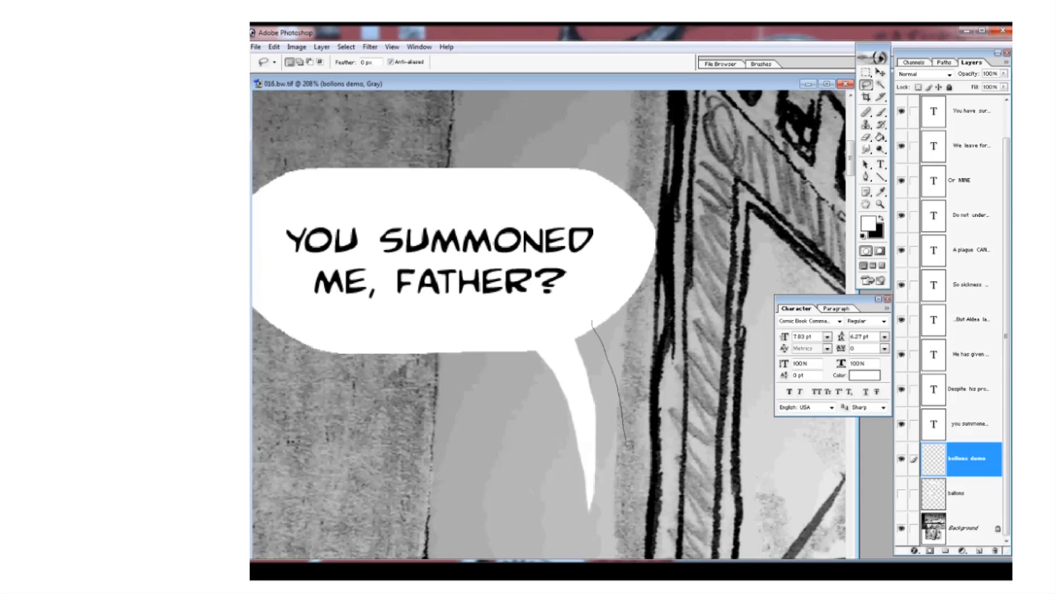
pyautogui.moveTo(618, 316); pyautogui.dragTo(594, 310)
pyautogui.moveTo(614, 439); pyautogui.dragTo(605, 309)
pyautogui.moveTo(604, 393); pyautogui.dragTo(635, 389)
pyautogui.moveTo(671, 276); pyautogui.dragTo(715, 374)
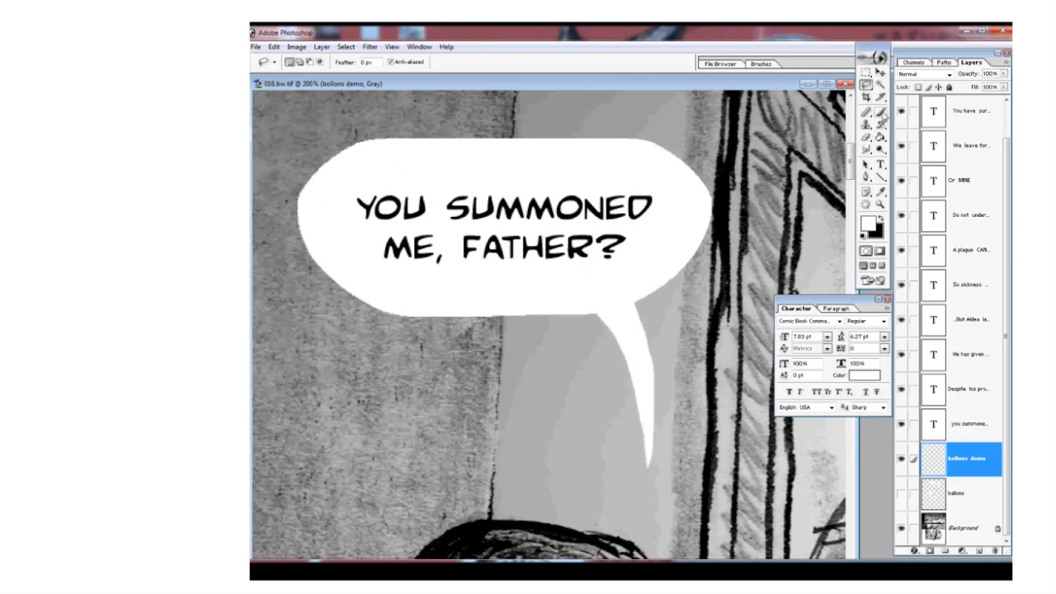
# - Select the white balloon and its tail with the Magic Wand and expand the selection by 4 pixels
pyautogui.press('w')
pyautogui.click(624, 262)
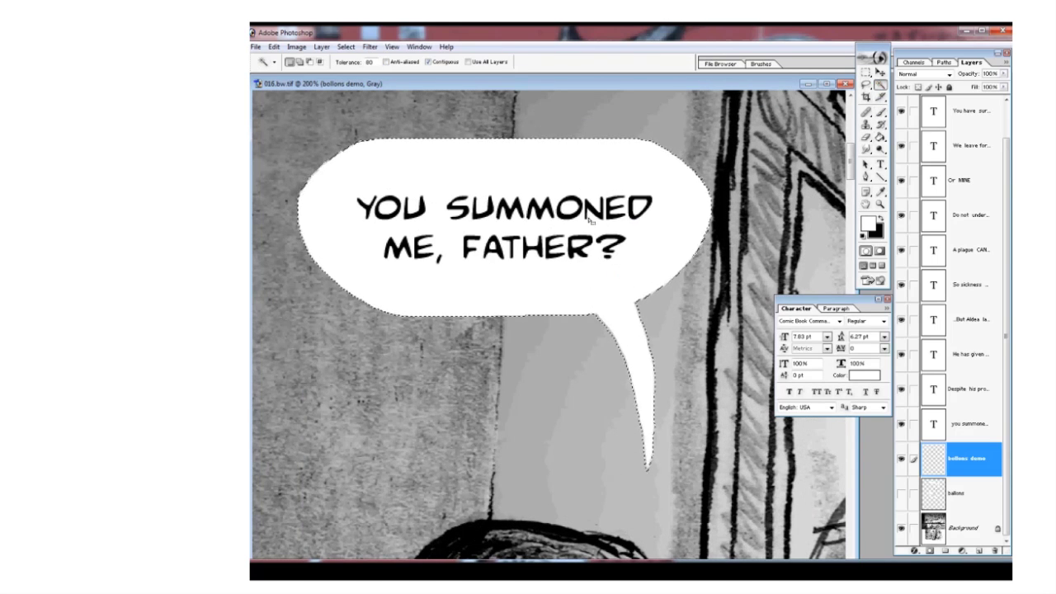
pyautogui.click(346, 46)
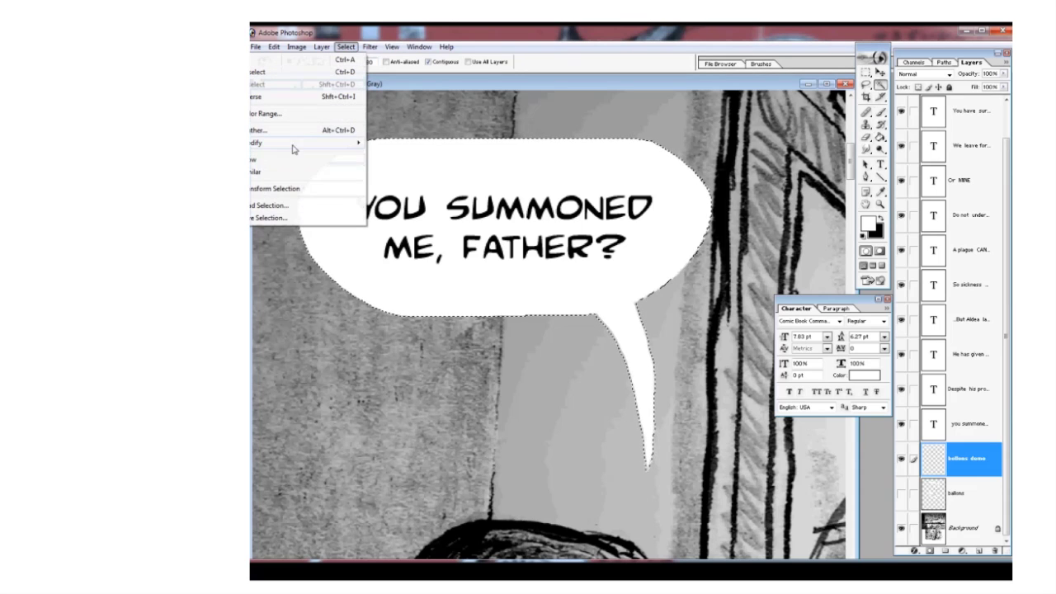
pyautogui.moveTo(318, 143)
pyautogui.click(396, 168)
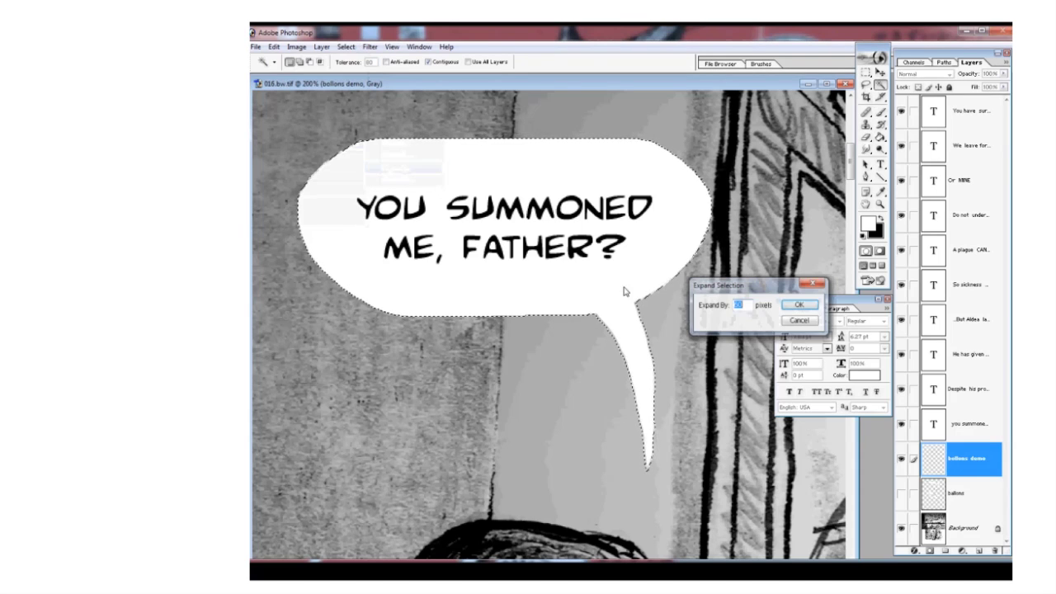
pyautogui.write('4')
pyautogui.click(798, 304)
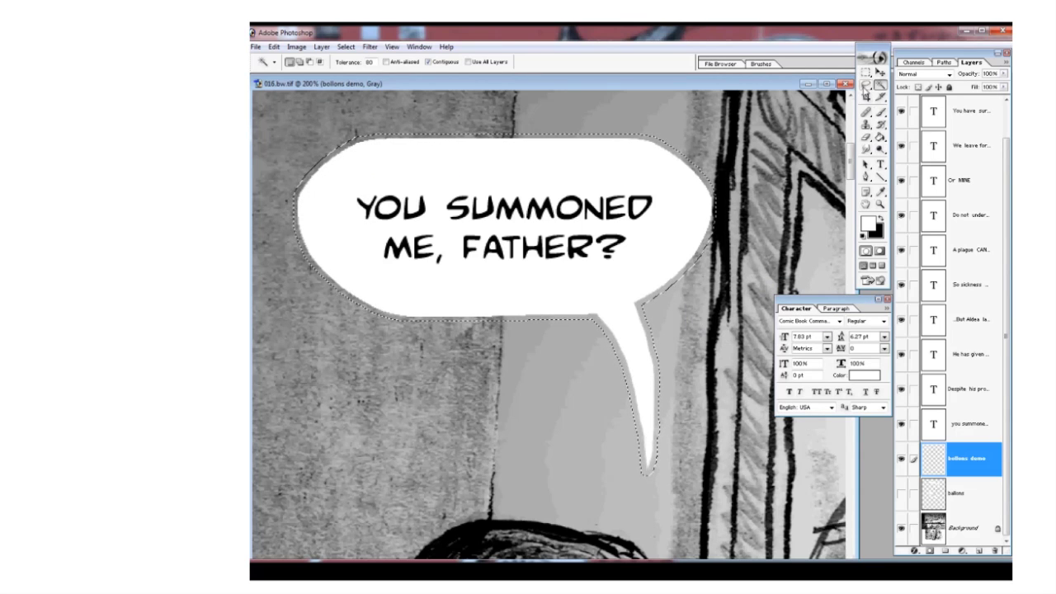
# - Extend the selection with the Lasso to a sharp point beyond the tip of the balloon's tail
pyautogui.click(866, 84)
pyautogui.scroll(-3, 670, 453)
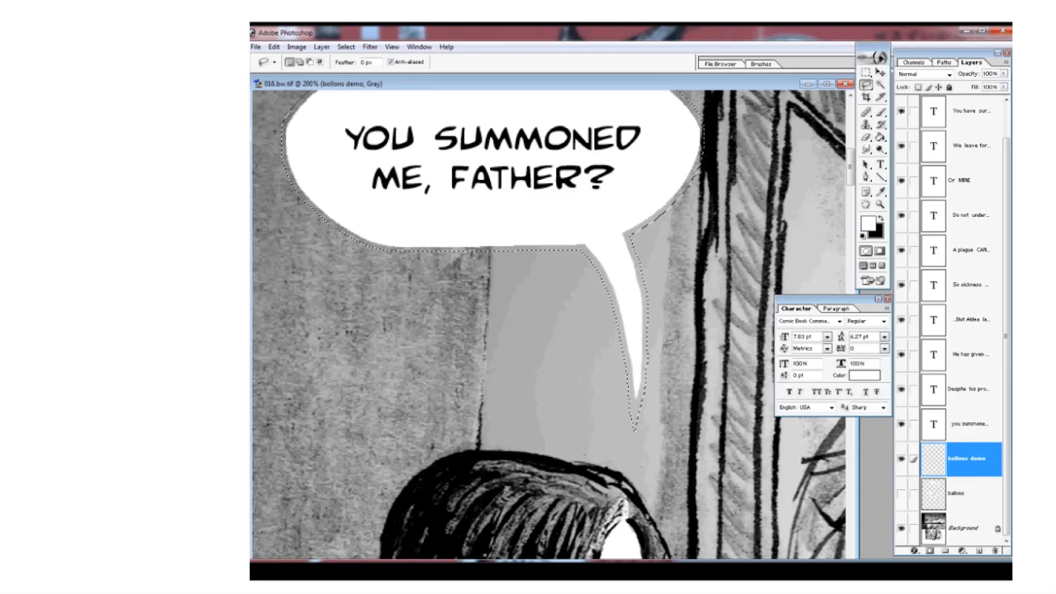
pyautogui.moveTo(627, 316); pyautogui.dragTo(648, 382)
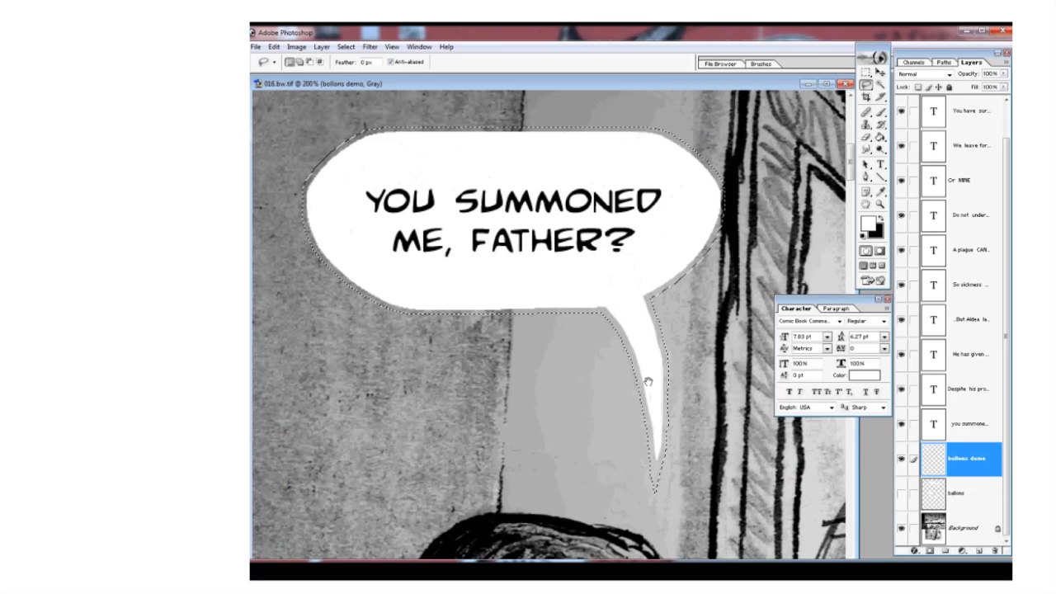
# - Fill the expanded selection with black in Behind mode using the Paint Bucket to outline the balloon, and deselect it
pyautogui.click(881, 137)
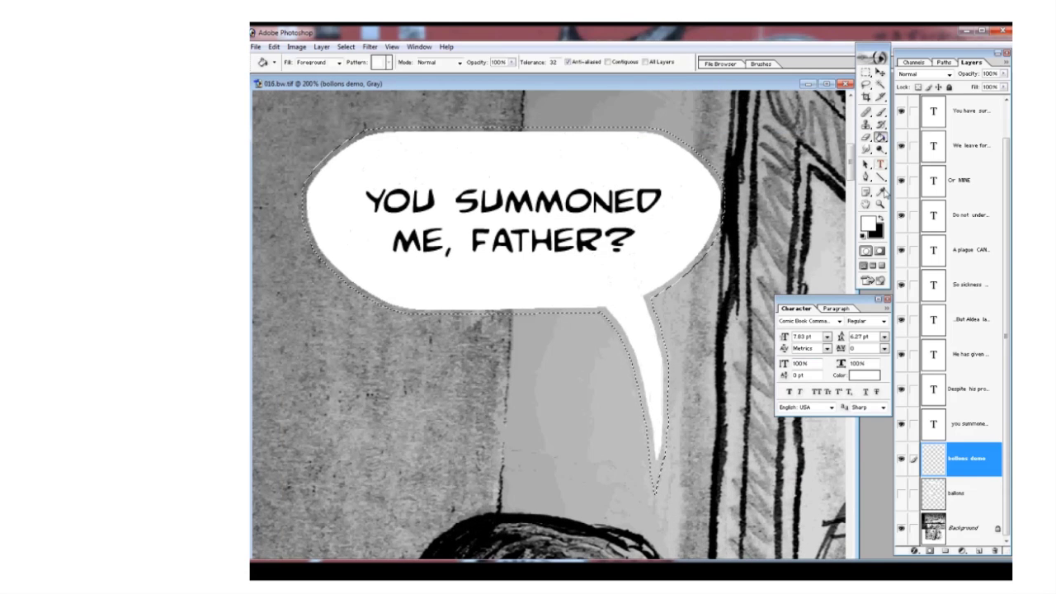
pyautogui.click(880, 216)
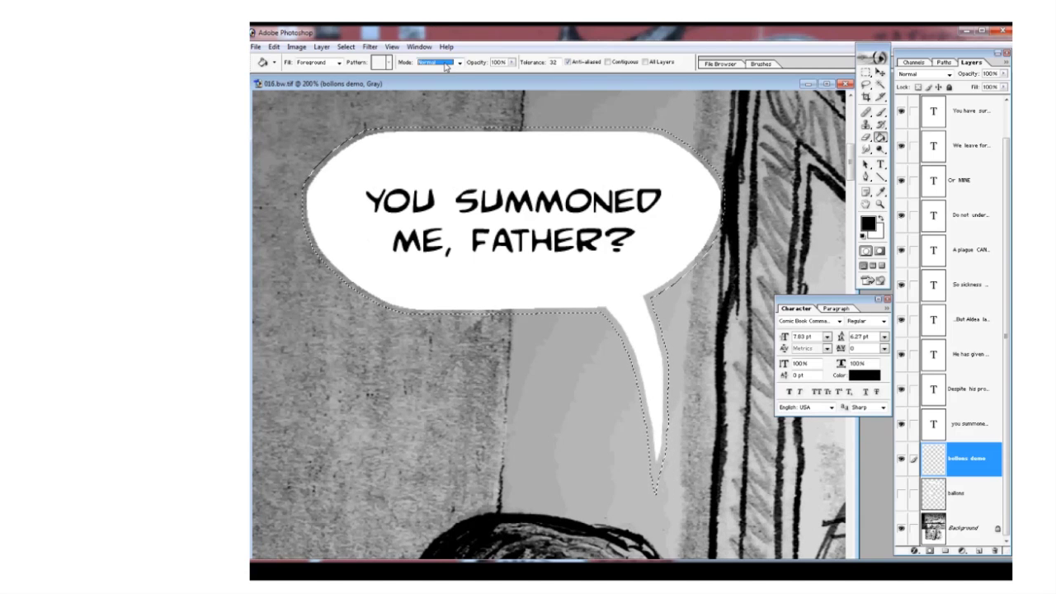
pyautogui.click(458, 63)
pyautogui.click(435, 85)
pyautogui.click(655, 266)
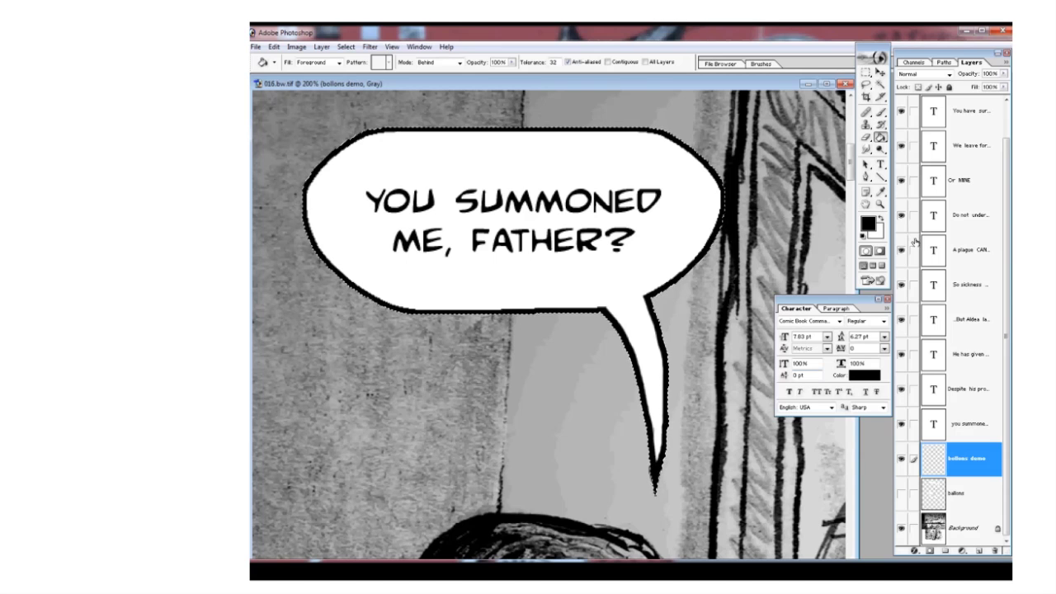
pyautogui.press('m')
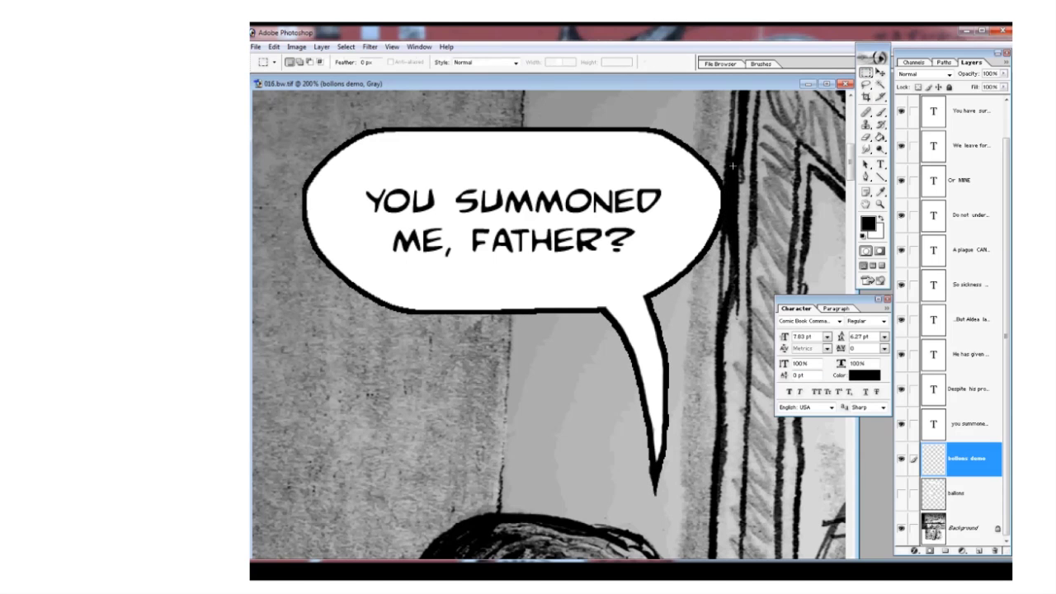
# - Select a rectangular area around the whole balloon and its tail and open the Liquify filter
pyautogui.hotkey('ctrl', '-')
pyautogui.hotkey('ctrl', '-')
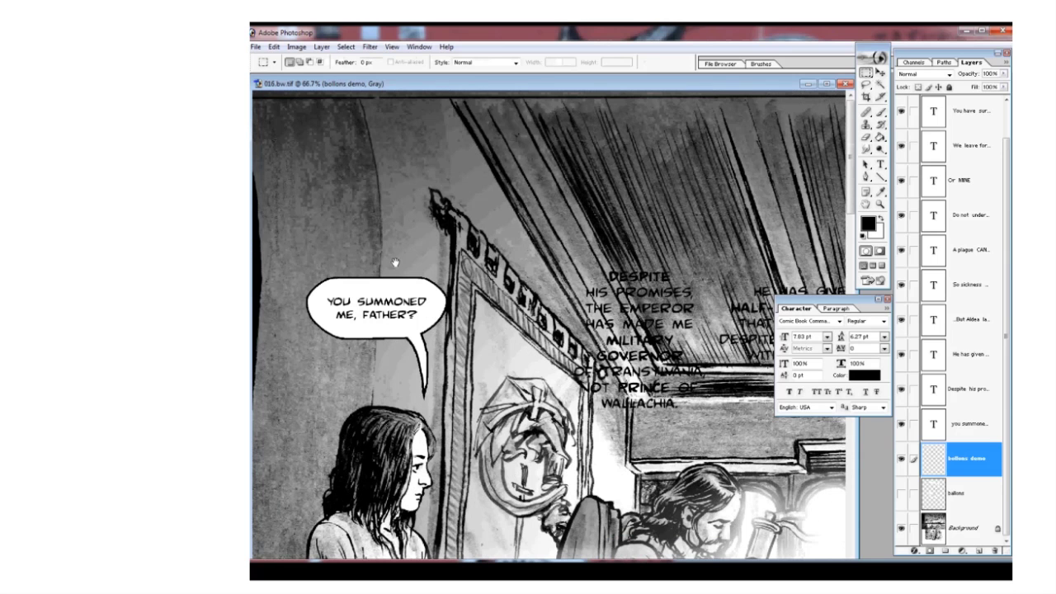
pyautogui.moveTo(319, 278); pyautogui.dragTo(481, 392)
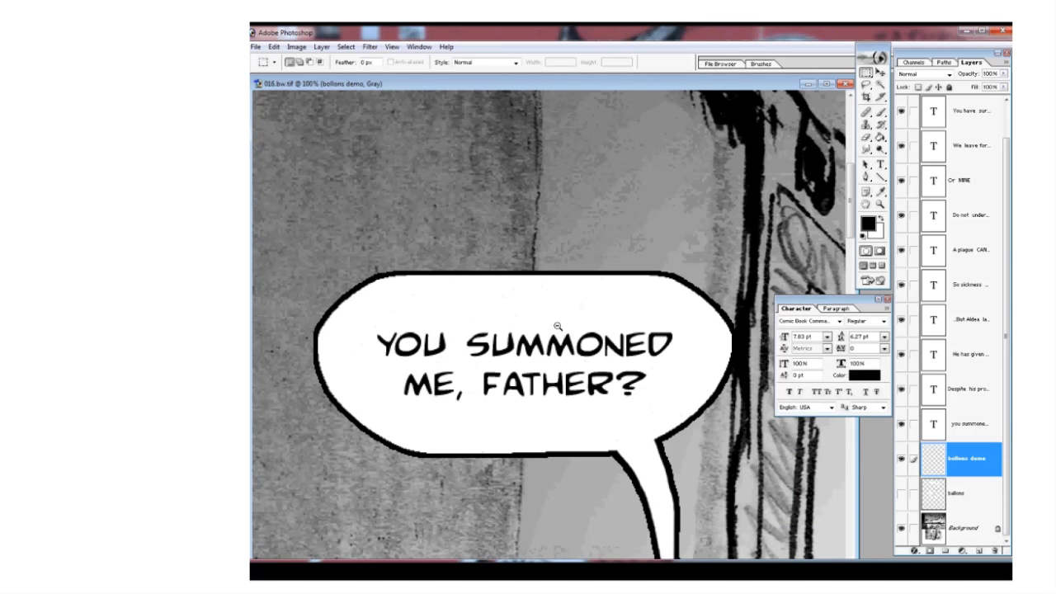
pyautogui.hotkey('ctrl', '-')
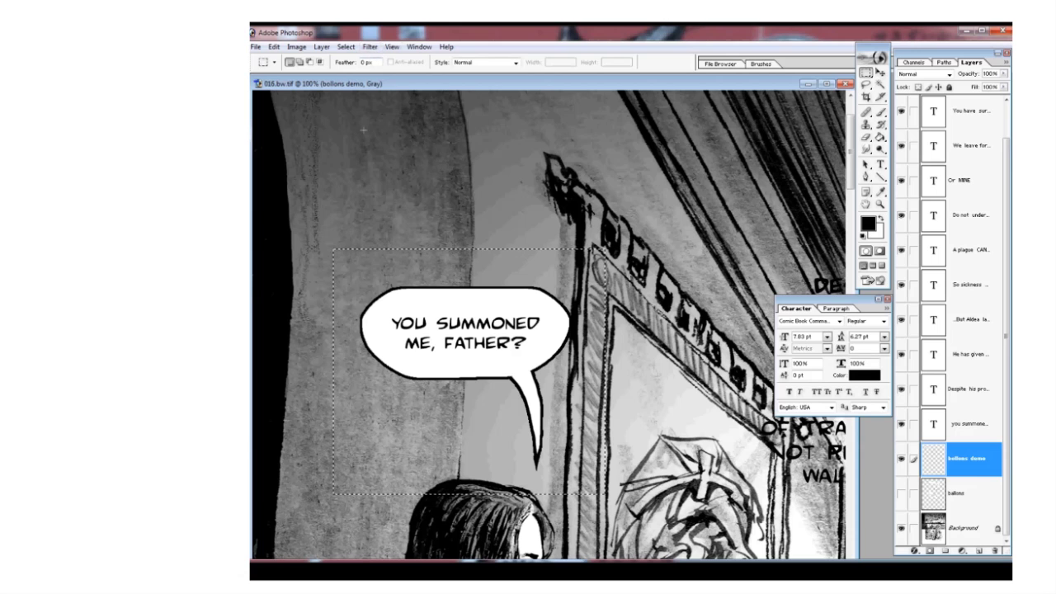
pyautogui.click(369, 48)
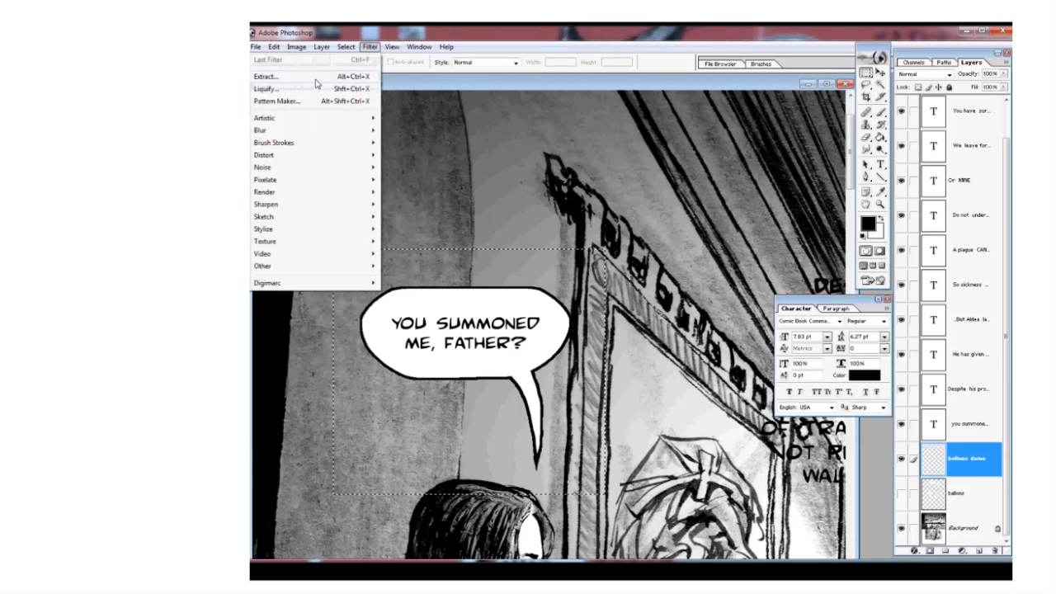
pyautogui.click(281, 88)
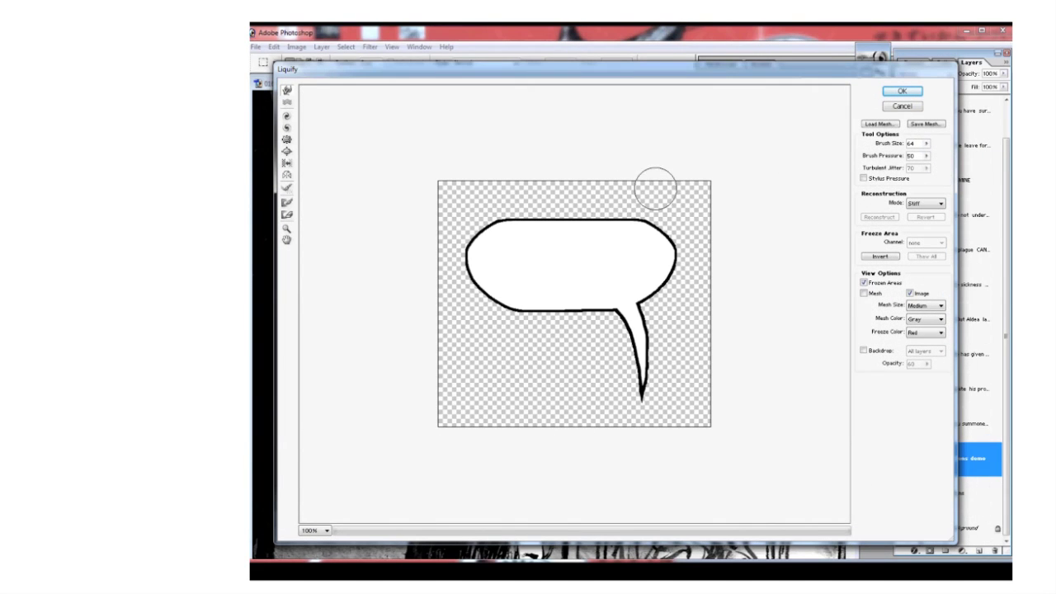
# - Warp the balloon in Liquify to round its corners, bend the tail's tip and make the lower edge slightly irregular, and apply the filter
pyautogui.click(642, 212)
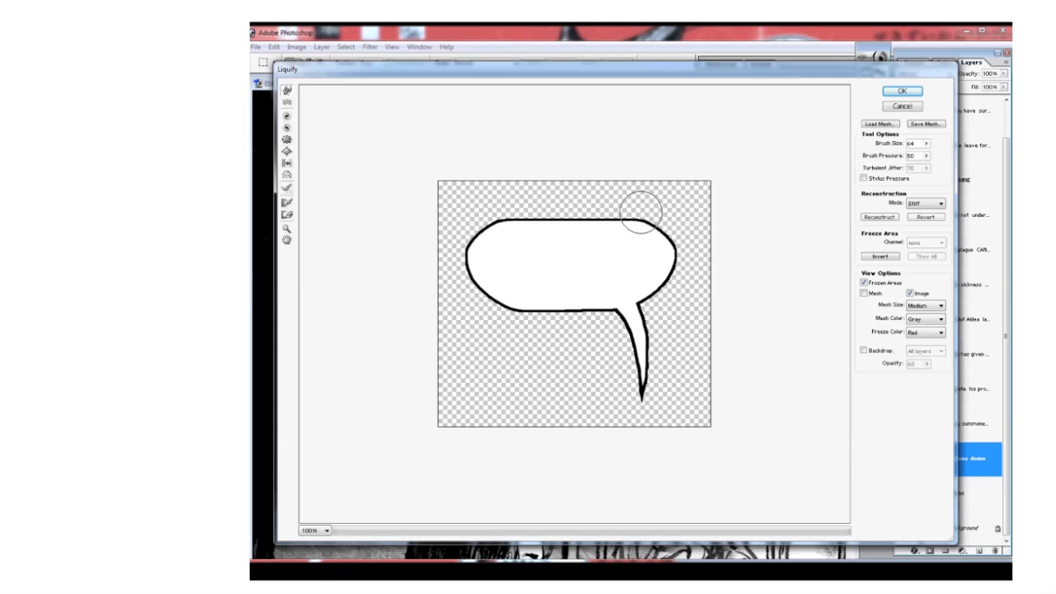
pyautogui.moveTo(487, 232); pyautogui.dragTo(482, 233)
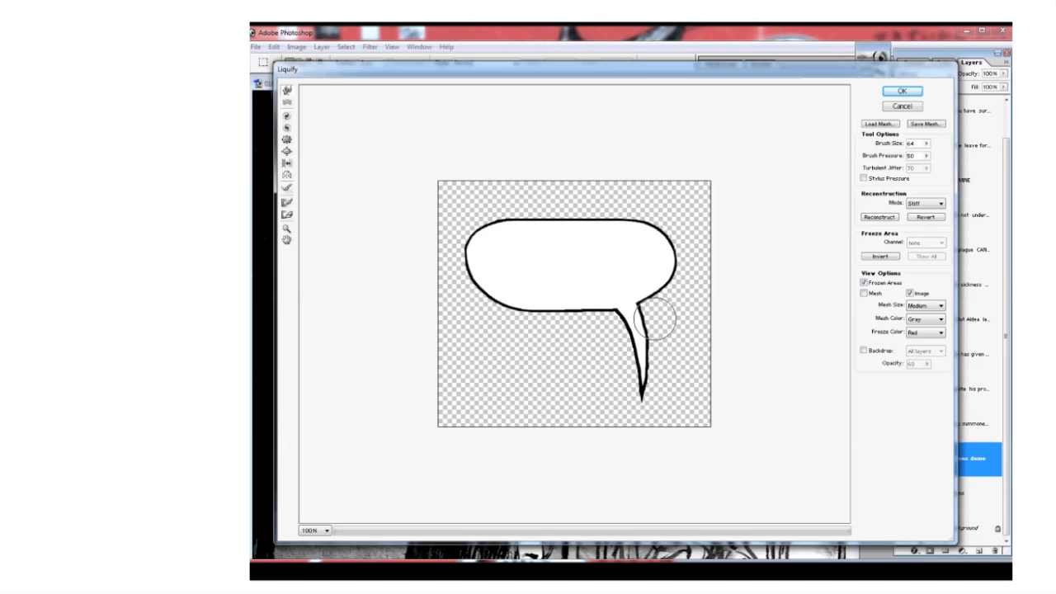
pyautogui.moveTo(654, 377)
pyautogui.mouseDown()
pyautogui.moveTo(632, 385)
pyautogui.moveTo(648, 409)
pyautogui.mouseUp()
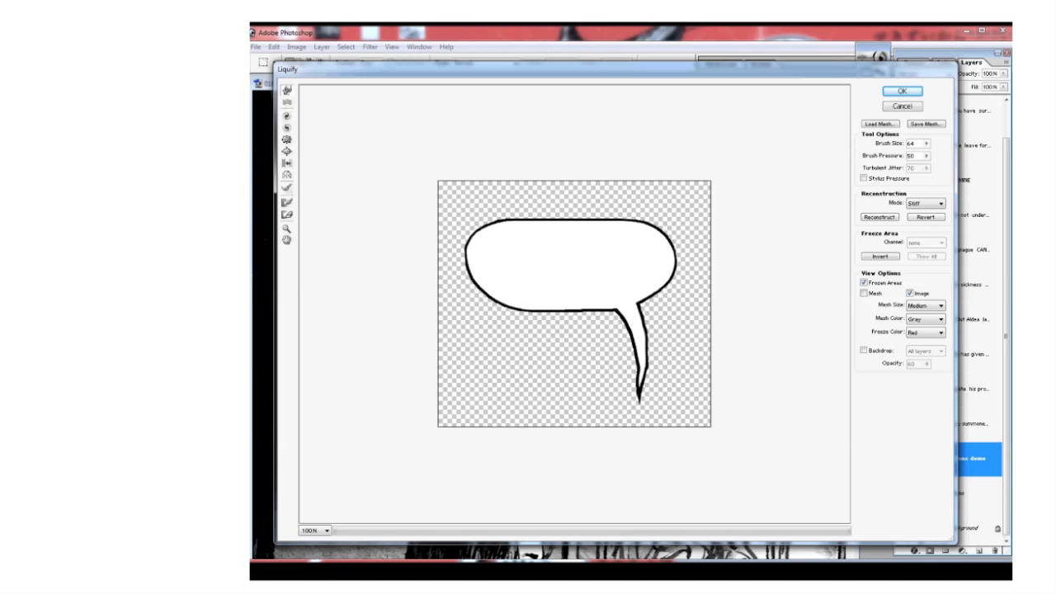
pyautogui.moveTo(622, 365)
pyautogui.mouseDown()
pyautogui.moveTo(633, 367)
pyautogui.moveTo(617, 365)
pyautogui.moveTo(621, 332)
pyautogui.moveTo(603, 302)
pyautogui.moveTo(506, 285)
pyautogui.moveTo(550, 300)
pyautogui.moveTo(511, 308)
pyautogui.moveTo(485, 252)
pyautogui.mouseUp()
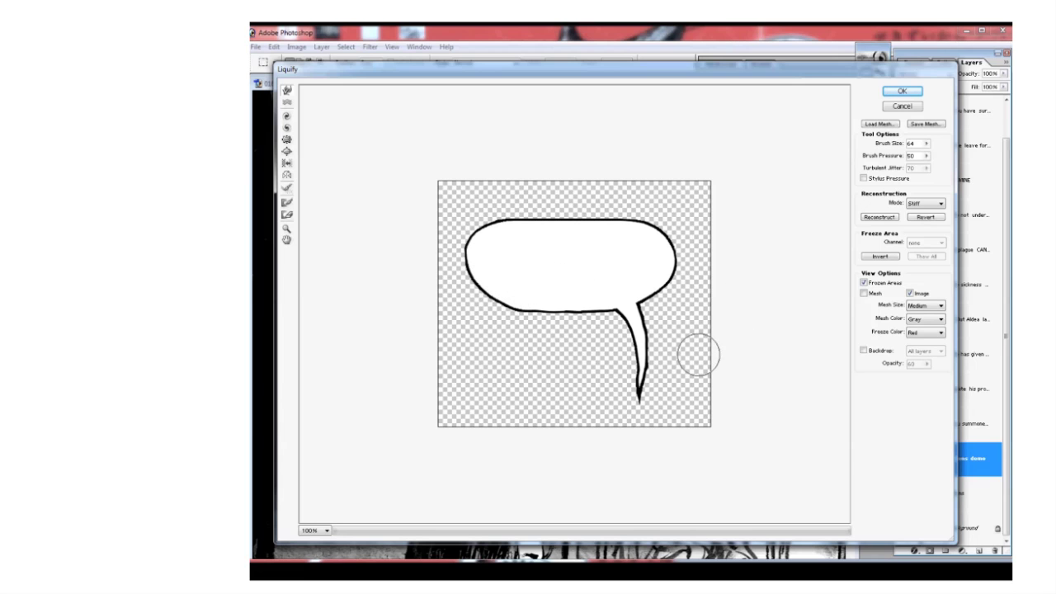
pyautogui.click(904, 92)
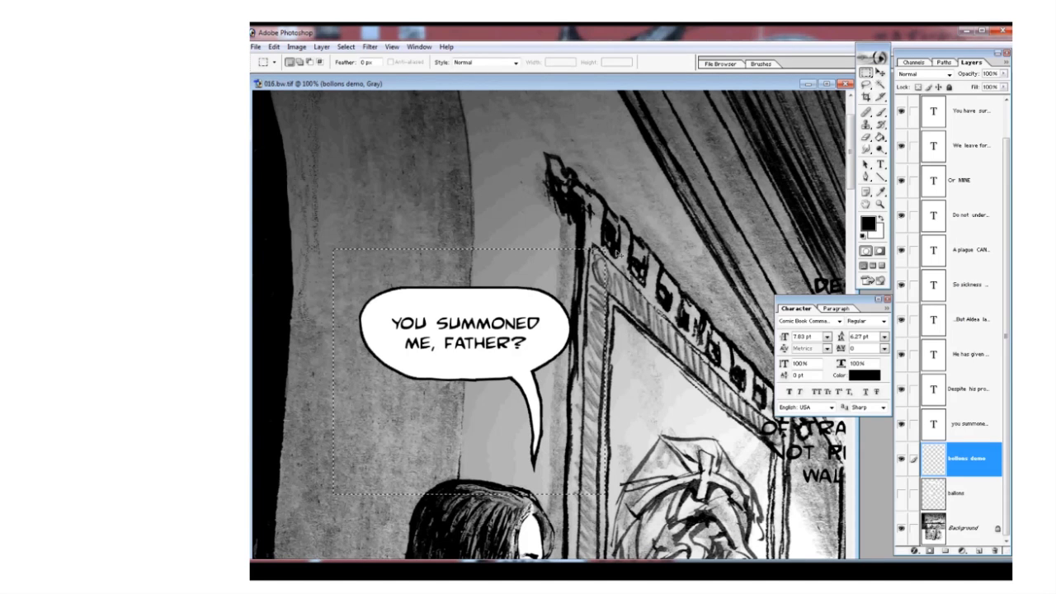
# - Set the tracking of the letter S at the start of "SUMMONED" to -40 in the balloon's lettering
pyautogui.keyDown('alt'); pyautogui.click(652, 344); pyautogui.keyUp('alt')
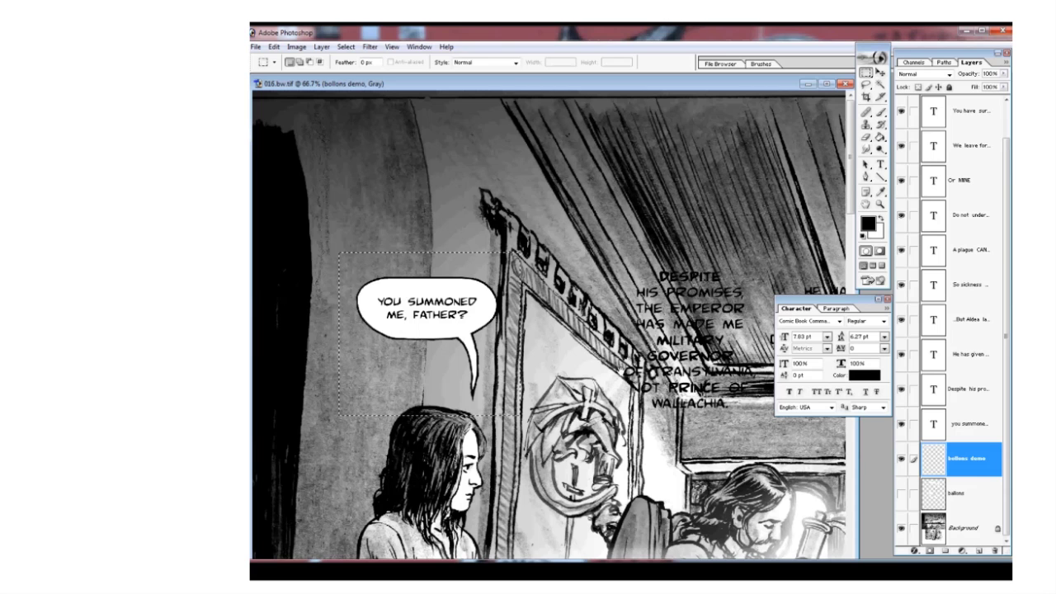
pyautogui.moveTo(628, 403); pyautogui.dragTo(719, 398)
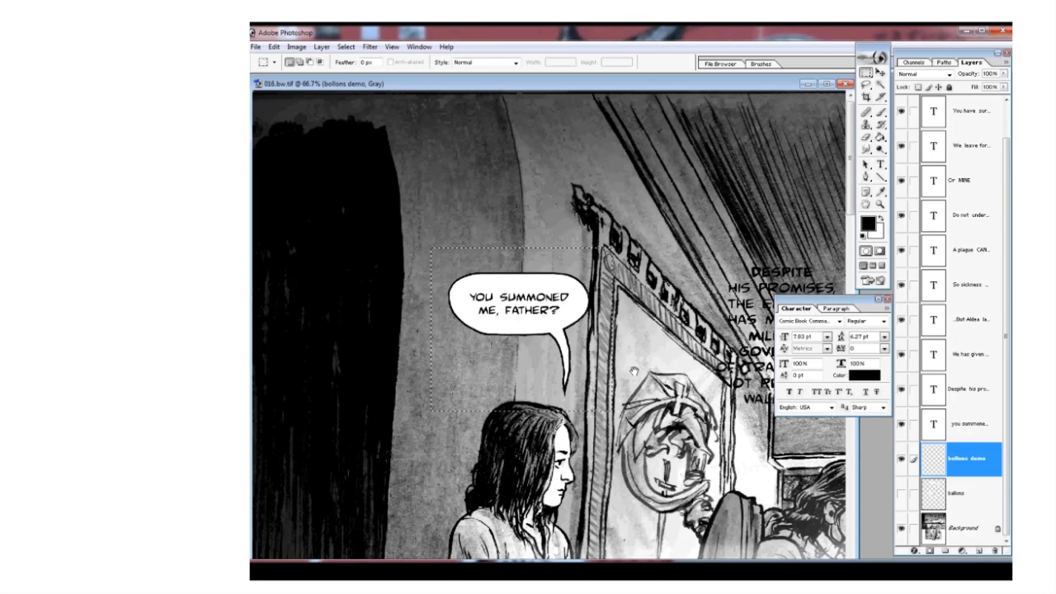
pyautogui.keyDown('ctrl'); pyautogui.click(513, 309); pyautogui.keyUp('ctrl')
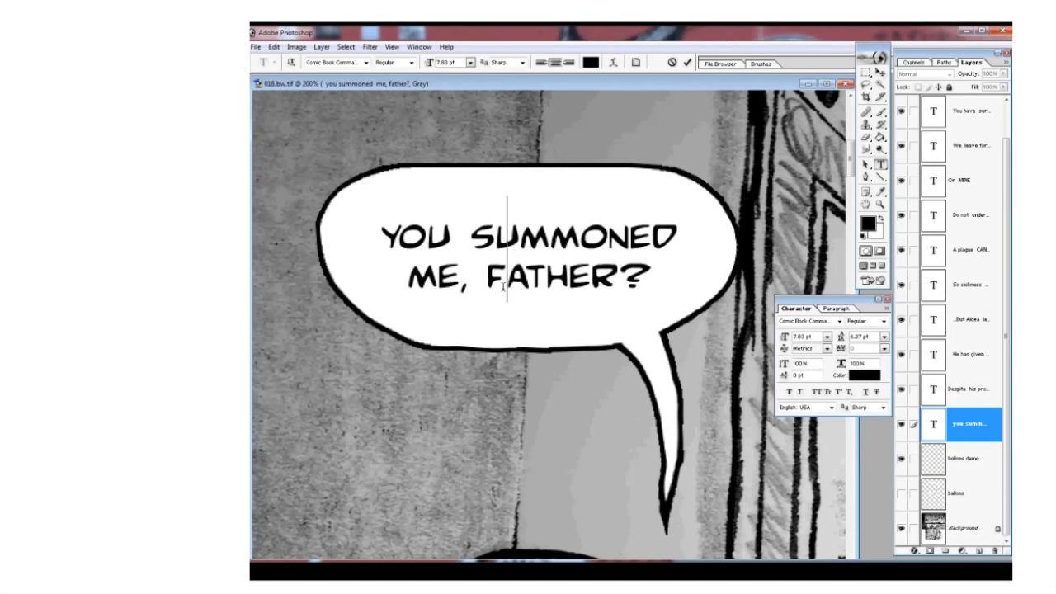
pyautogui.doubleClick(465, 243)
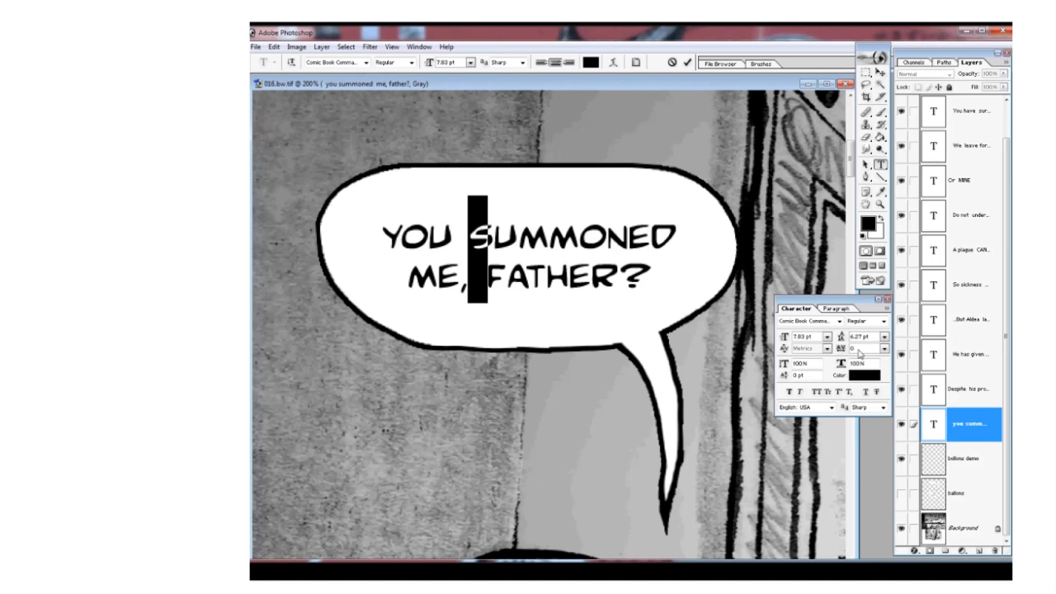
pyautogui.write('-40')
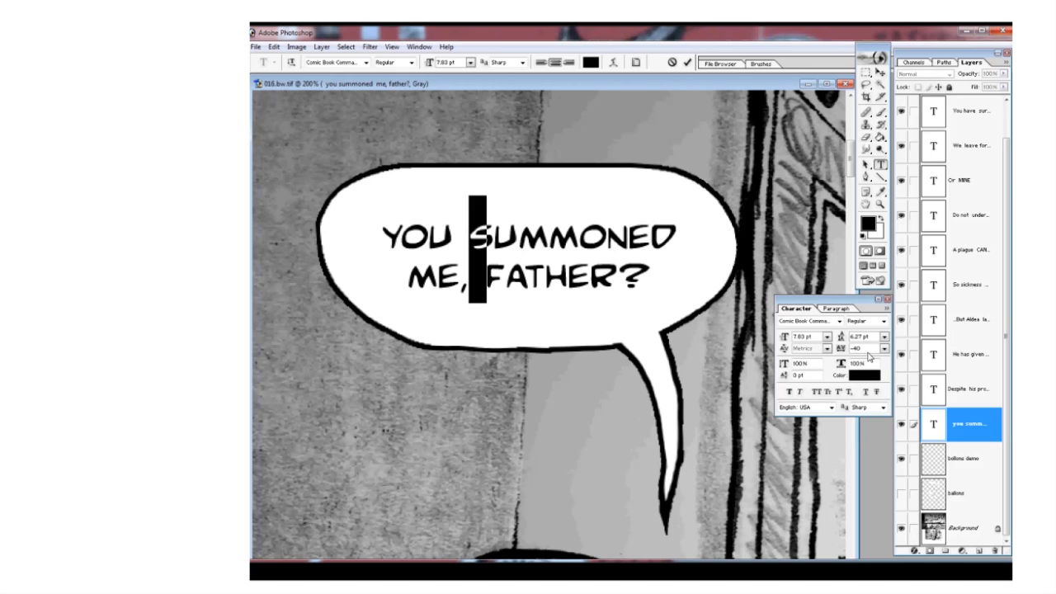
# - Tighten the tracking of the space between "ME," and "FATHER?" to -80 in the balloon's lettering
pyautogui.press('Down')
pyautogui.press('Down')
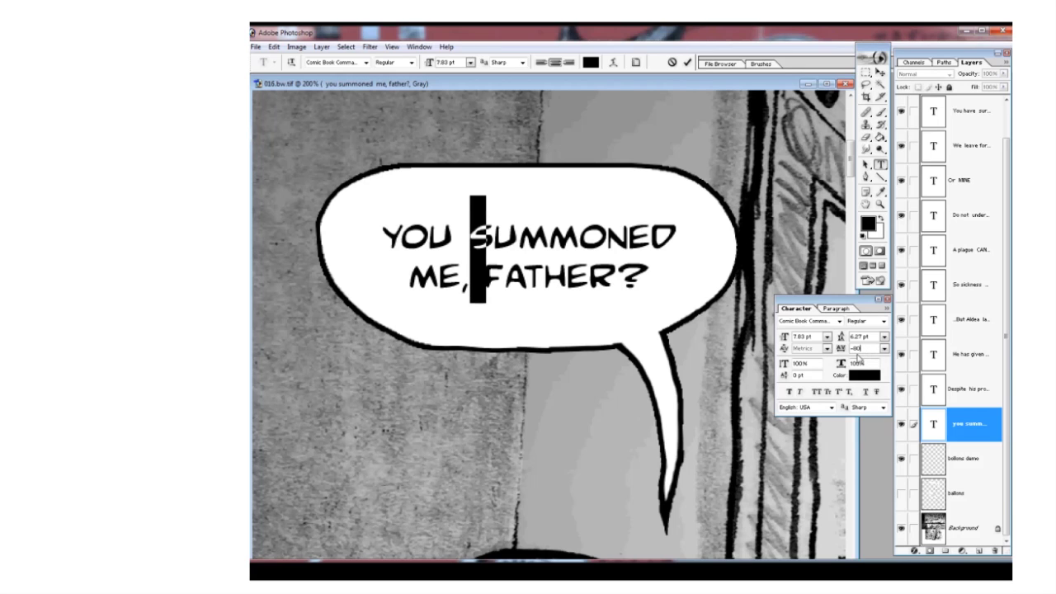
pyautogui.moveTo(456, 236); pyautogui.dragTo(471, 240)
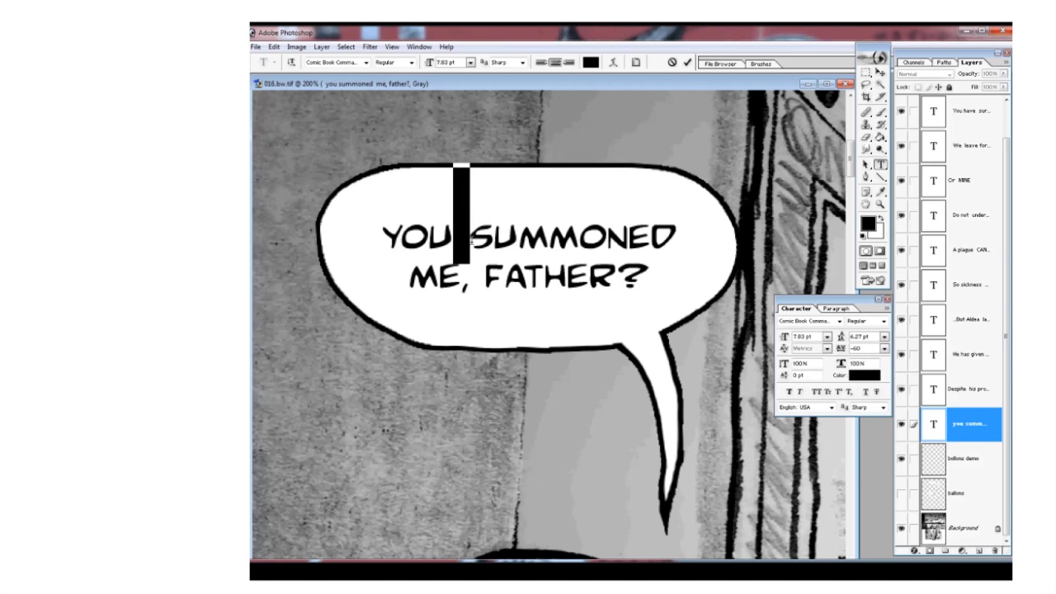
pyautogui.click(528, 291)
pyautogui.click(472, 276)
pyautogui.hotkey('shift', 'Right')
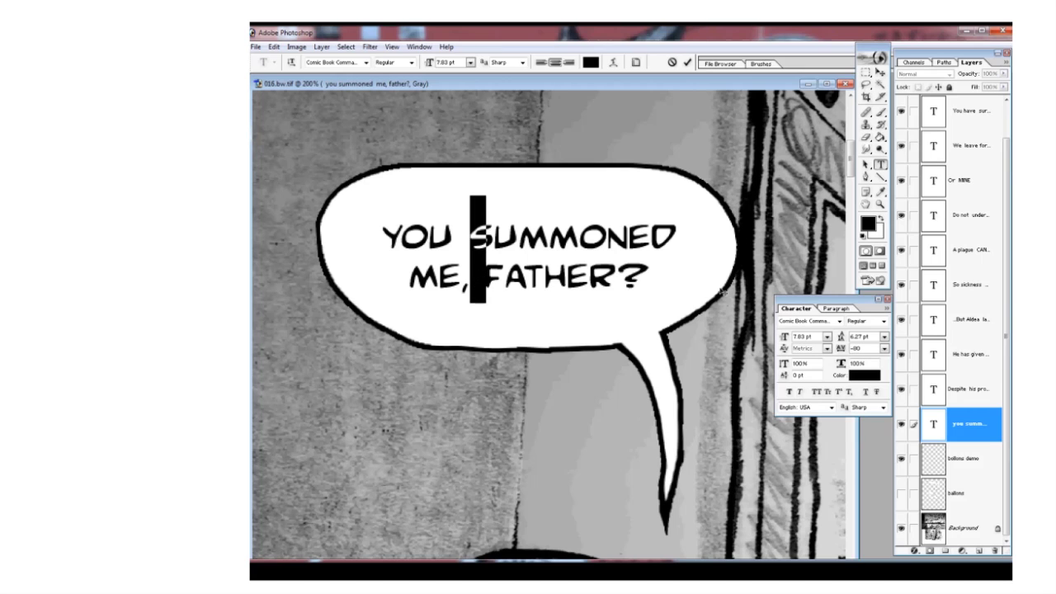
# - Set the kerning between the F and the A of "FATHER?" to -80
pyautogui.click(503, 280)
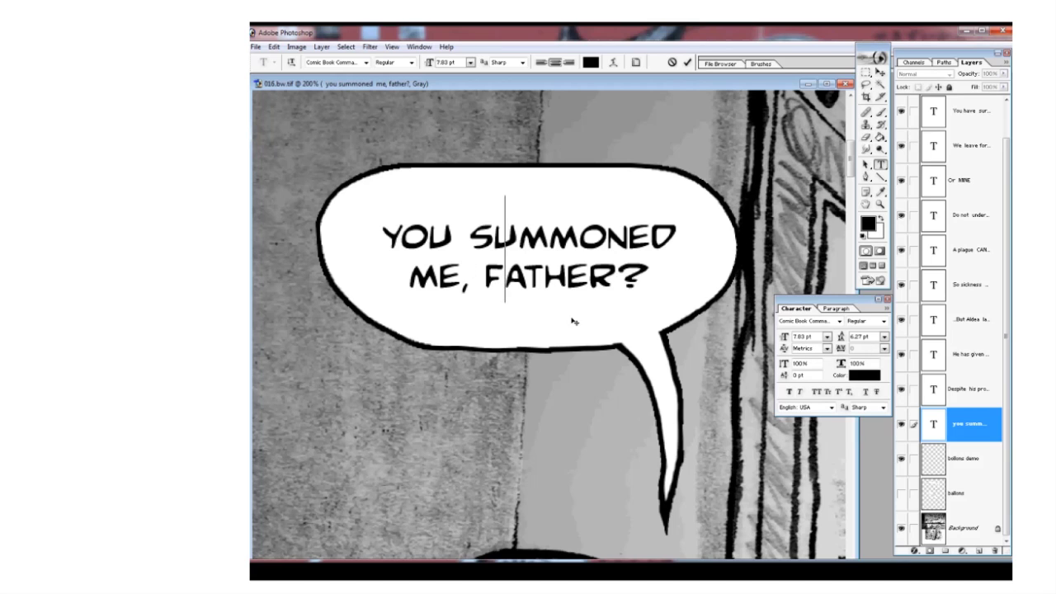
pyautogui.click(816, 348)
pyautogui.write('-10')
pyautogui.press('Down')
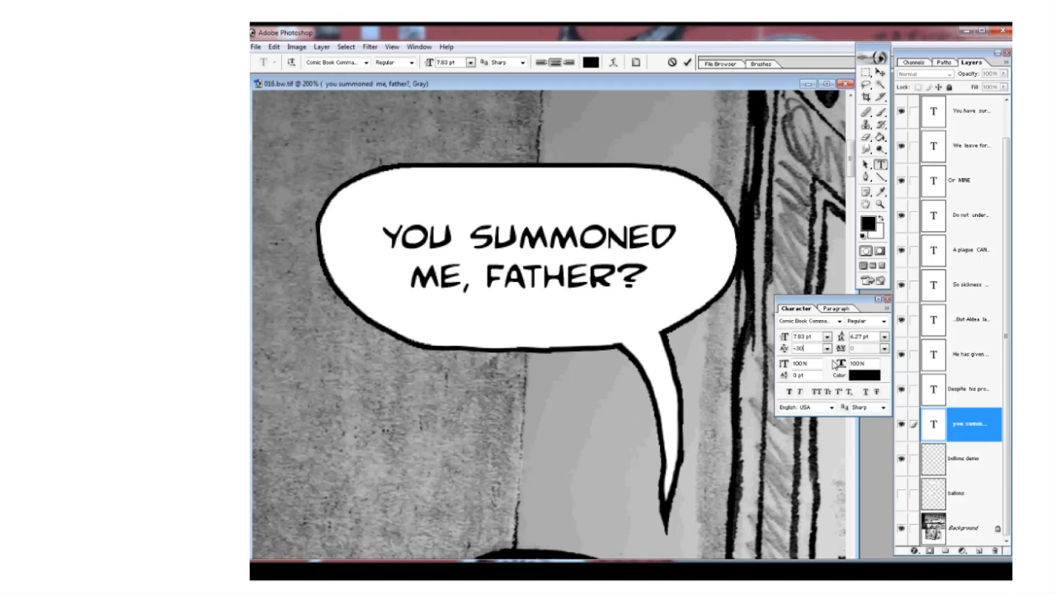
pyautogui.press('Down')
pyautogui.press('Down')
pyautogui.press('Down')
pyautogui.press('Down')
pyautogui.press('Down')
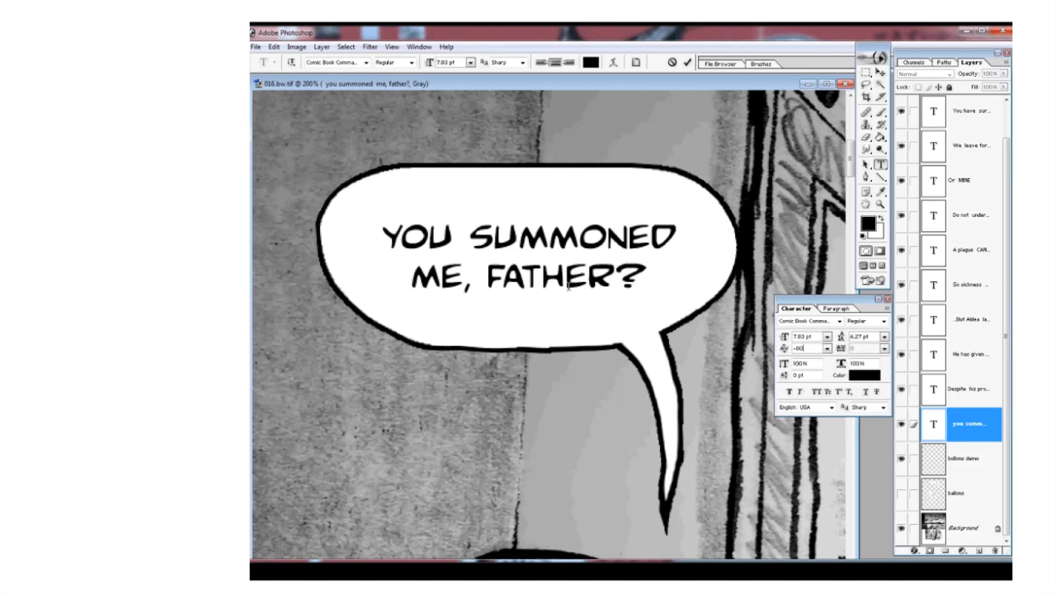
# - Loosen the kerning between the N and the E of "SUMMONED" slightly
pyautogui.click(629, 244)
pyautogui.press('Up')
pyautogui.press('Up')
pyautogui.press('Up')
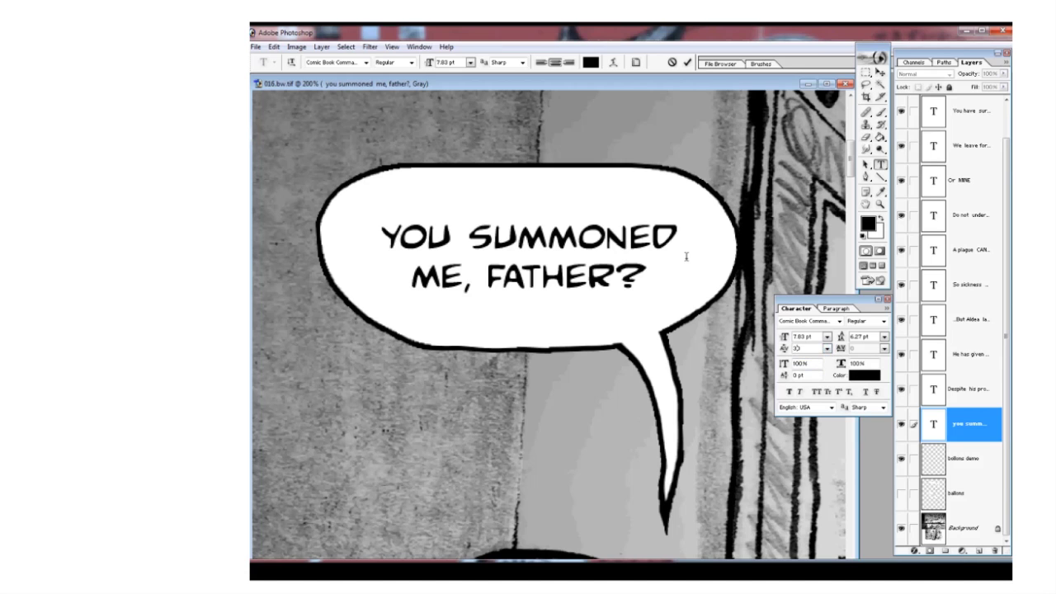
pyautogui.hotkey('alt', 'Left')
pyautogui.hotkey('alt', 'Right')
pyautogui.hotkey('alt', 'Left')
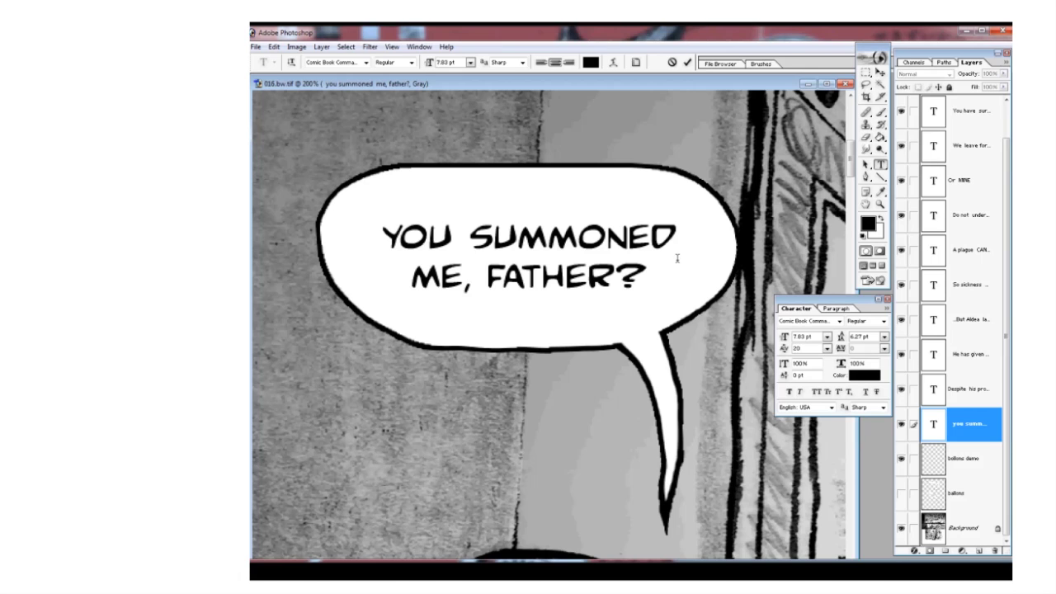
pyautogui.hotkey('alt', 'Right')
# - Move the lettering slightly down with the Move tool so it sits centred within the balloon
pyautogui.click(677, 259)
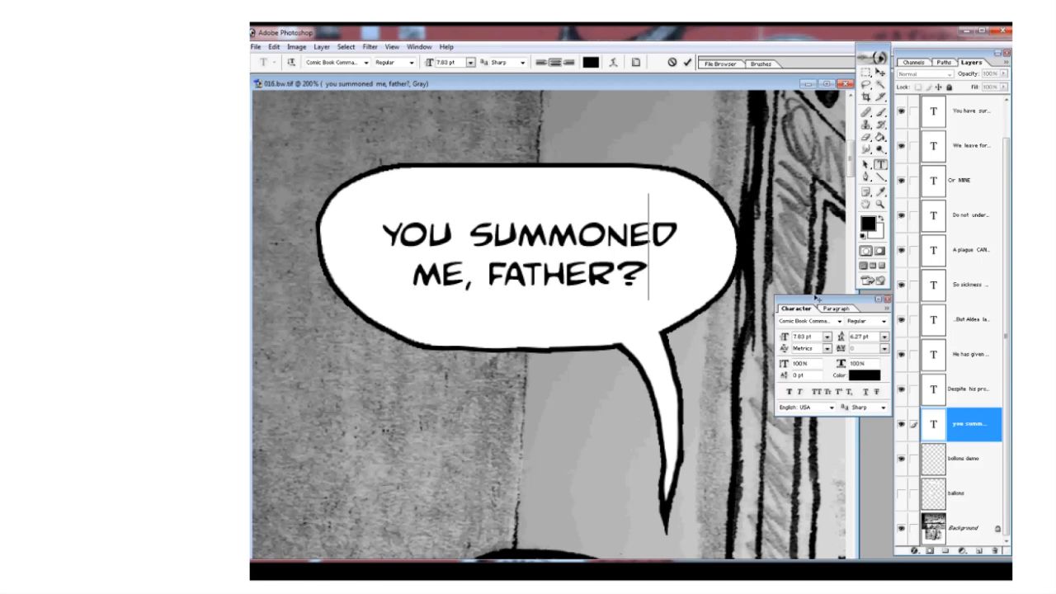
pyautogui.click(880, 73)
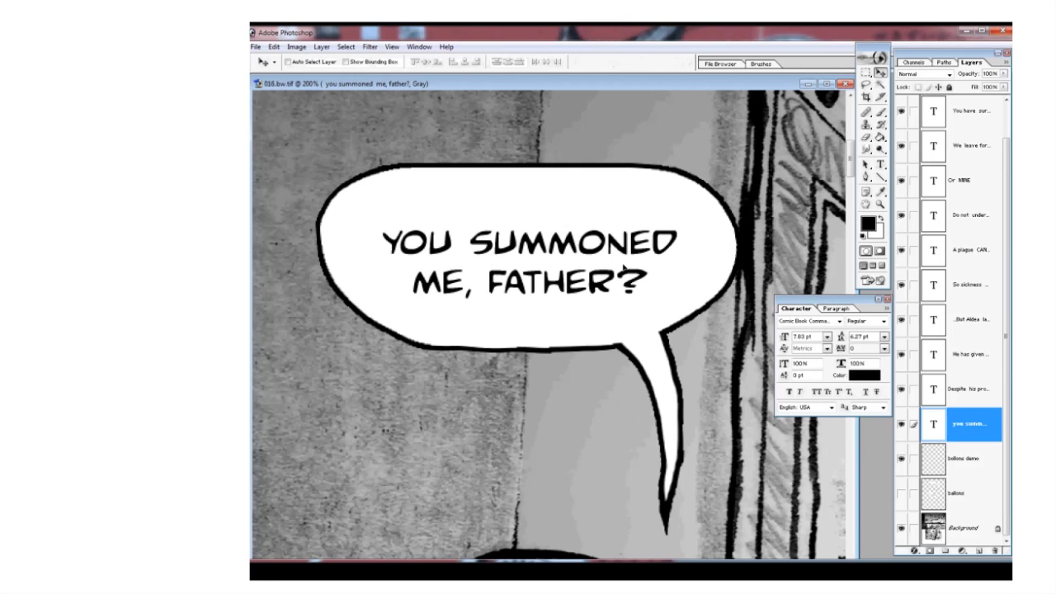
pyautogui.moveTo(623, 268); pyautogui.dragTo(622, 269)
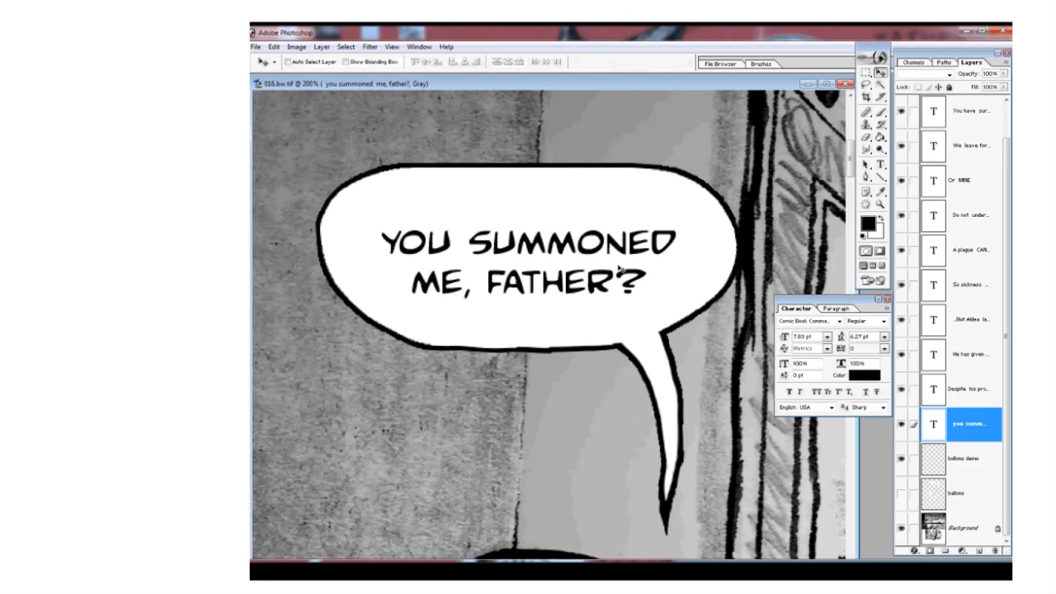
# - Show the "ballons" layer with the finished page balloons, hide the "ballons demo" layer, and make "ballons" the active layer
pyautogui.keyDown('alt'); pyautogui.click(608, 326); pyautogui.keyUp('alt')
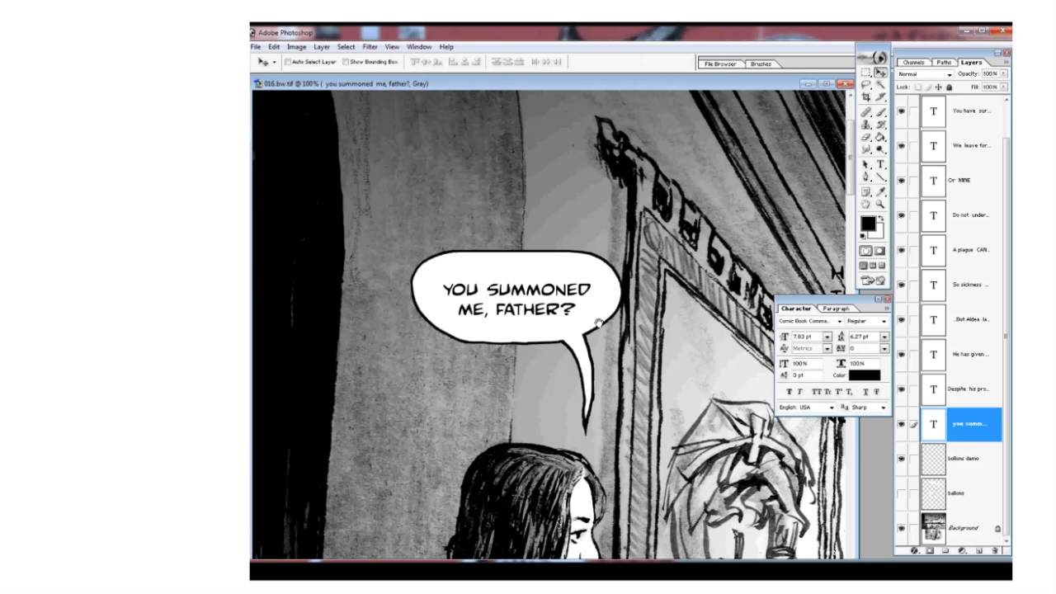
pyautogui.moveTo(598, 323); pyautogui.dragTo(604, 301)
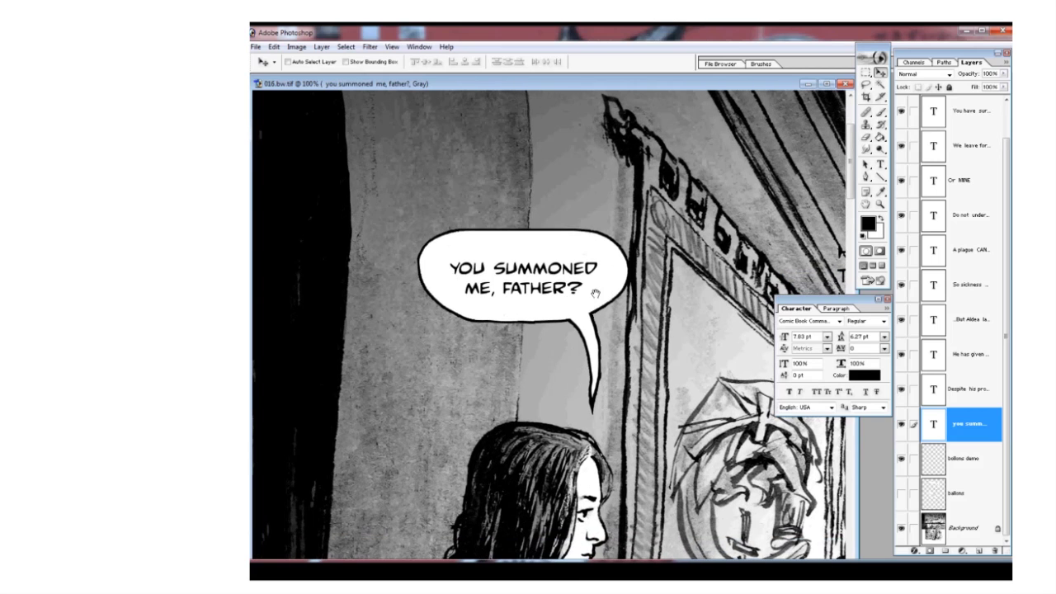
pyautogui.keyDown('alt'); pyautogui.click(620, 330); pyautogui.keyUp('alt')
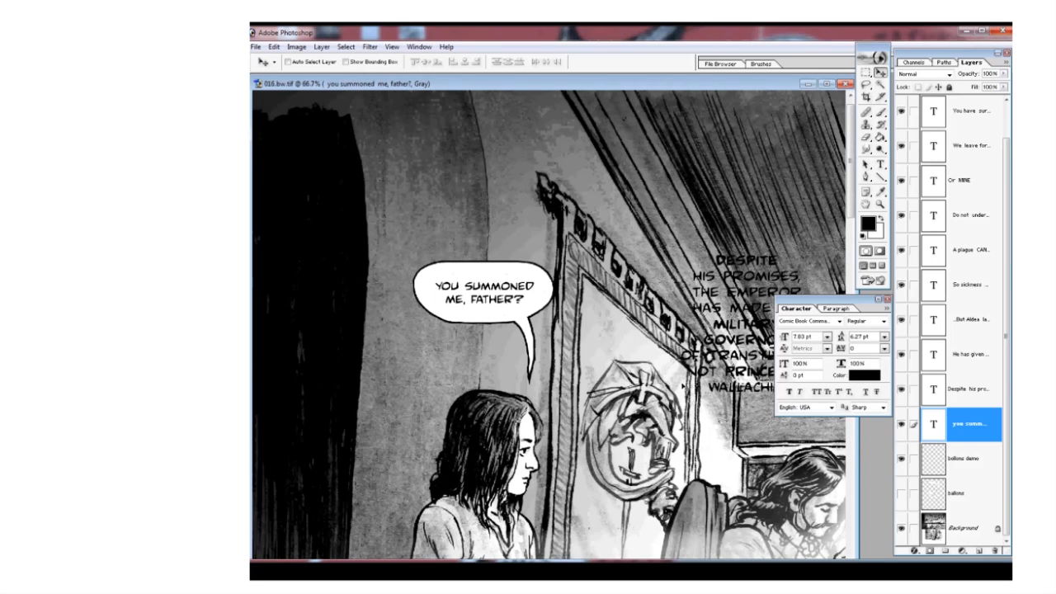
pyautogui.click(900, 493)
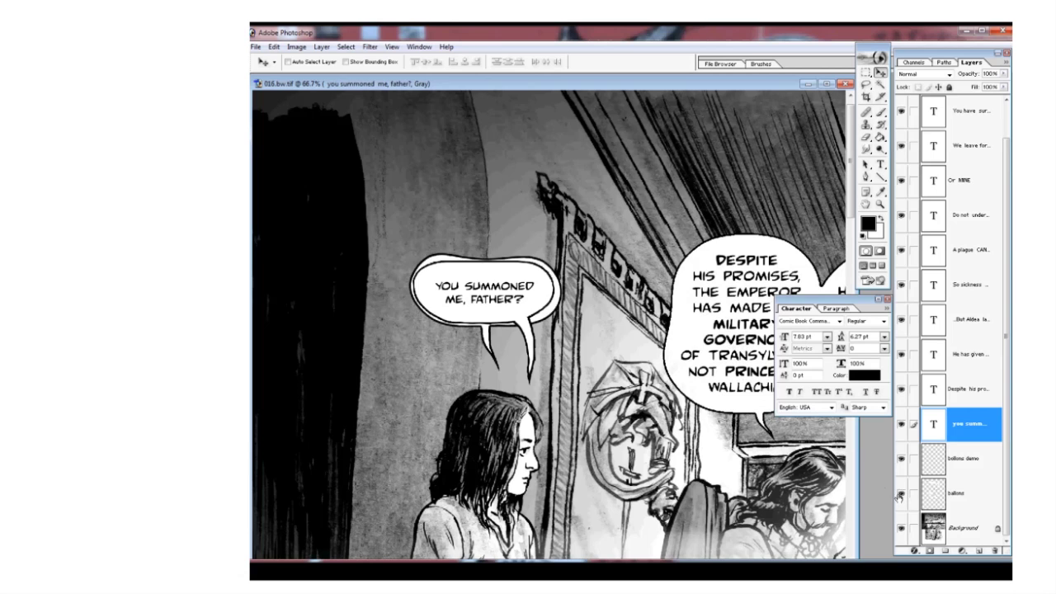
pyautogui.keyDown('alt'); pyautogui.click(645, 396); pyautogui.keyUp('alt')
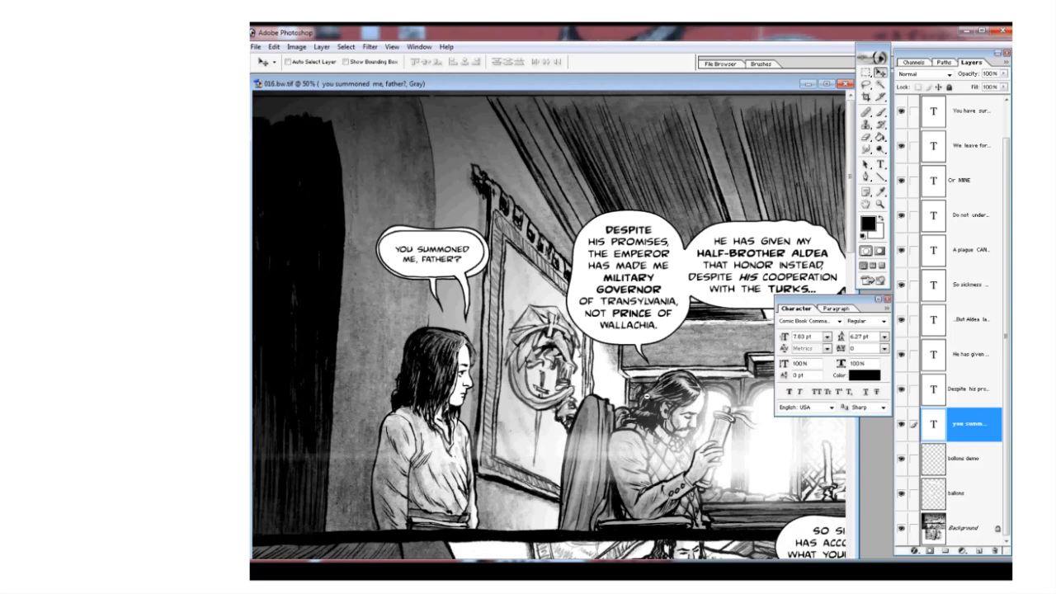
pyautogui.click(902, 459)
pyautogui.click(961, 493)
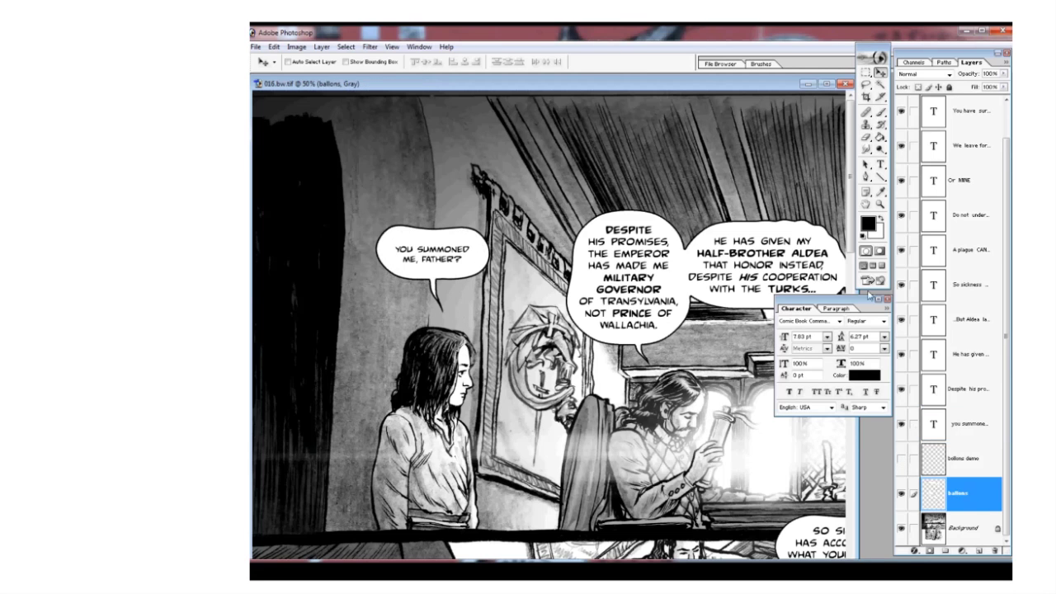
# - Warp the upper edge of the selected "You summoned me, father?" balloon into a gentle central dip using Liquify with brush size 236, and apply it
pyautogui.hotkey('ctrl', 'shift', 'x')
pyautogui.moveTo(907, 155); pyautogui.dragTo(914, 156)
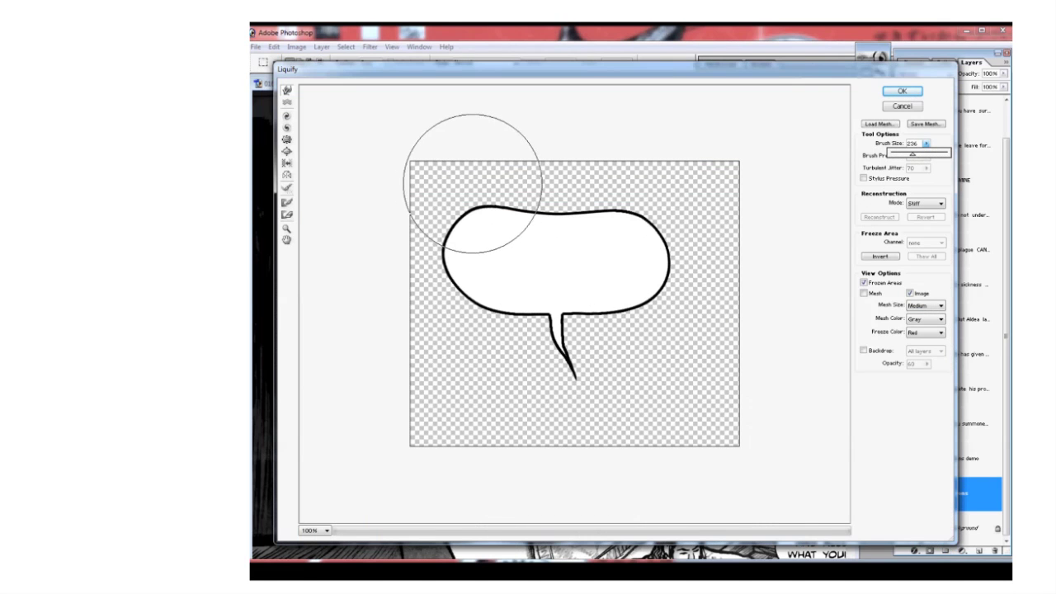
pyautogui.moveTo(472, 188); pyautogui.dragTo(475, 200)
pyautogui.moveTo(630, 204); pyautogui.dragTo(631, 213)
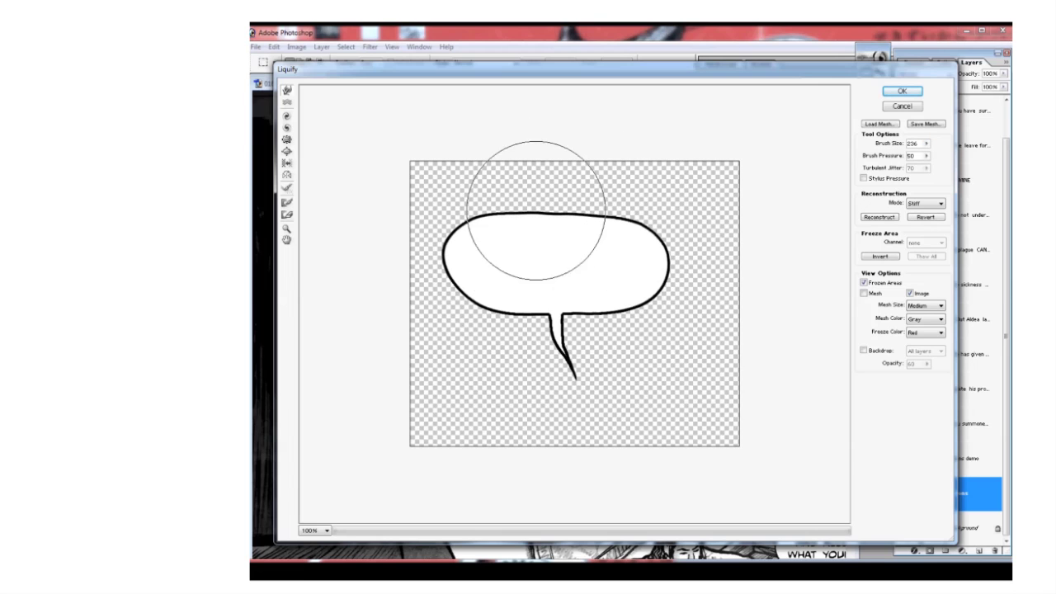
pyautogui.moveTo(550, 209); pyautogui.dragTo(504, 223)
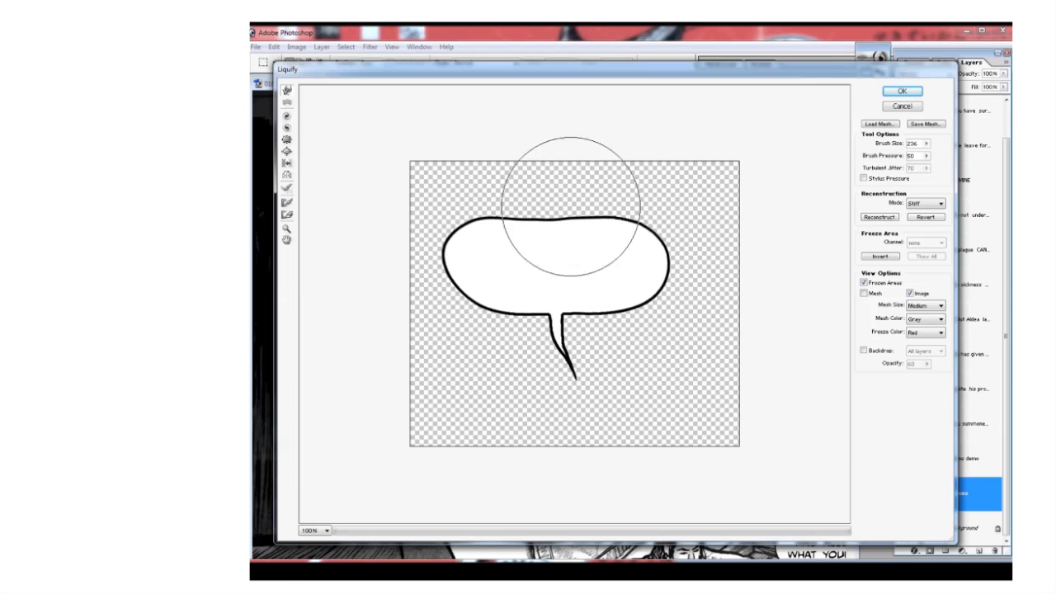
pyautogui.moveTo(571, 207); pyautogui.dragTo(597, 212)
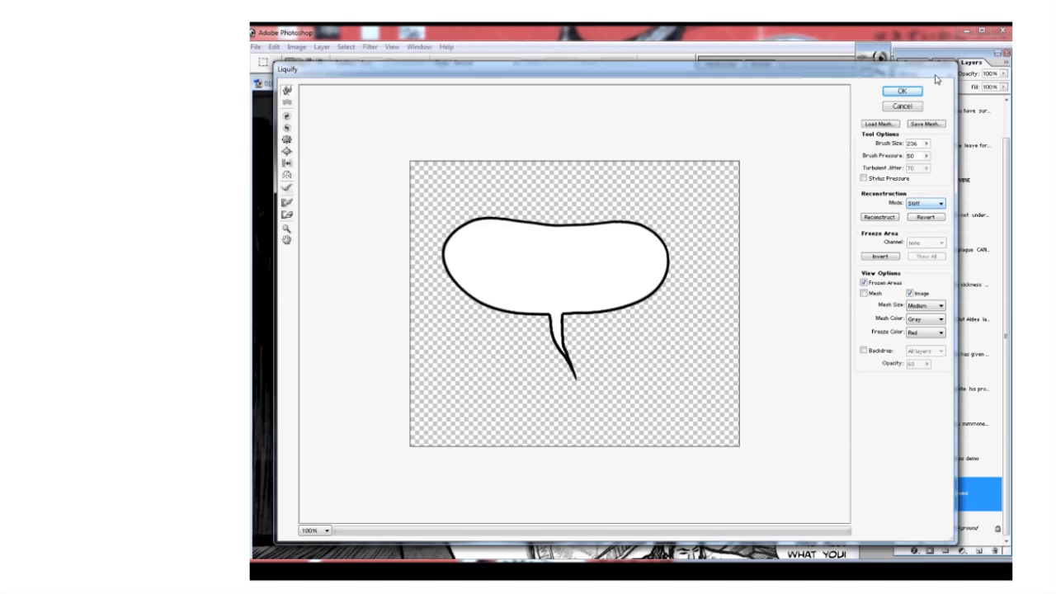
pyautogui.click(903, 91)
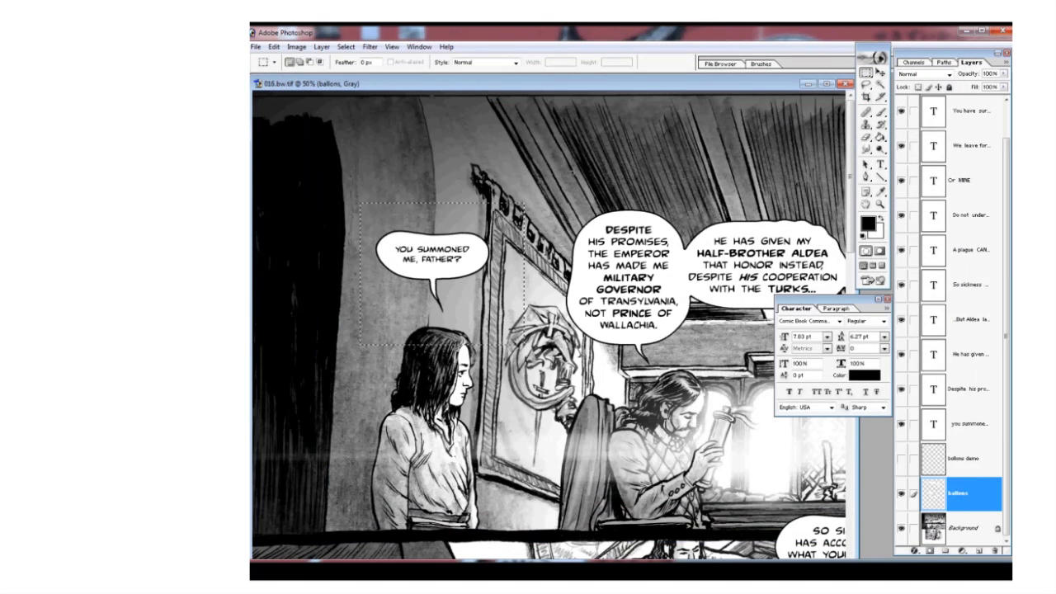
# - Examine the shapes, connecting joins and tails of the speech balloons in the top panel up close, including the "half-brother Aldea" balloon
pyautogui.hotkey('ctrl', '-')
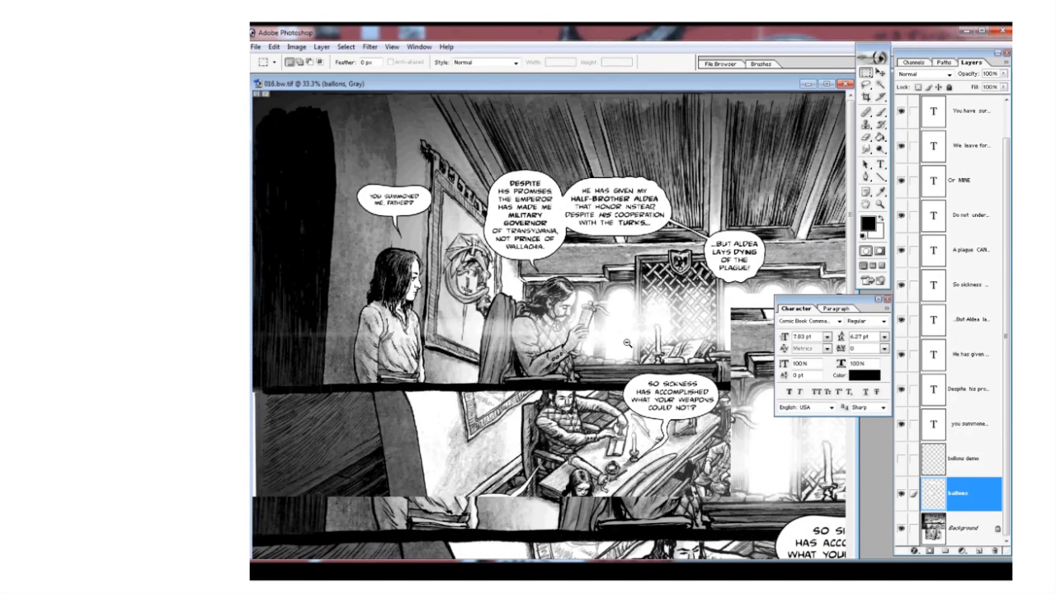
pyautogui.moveTo(562, 179); pyautogui.dragTo(698, 278)
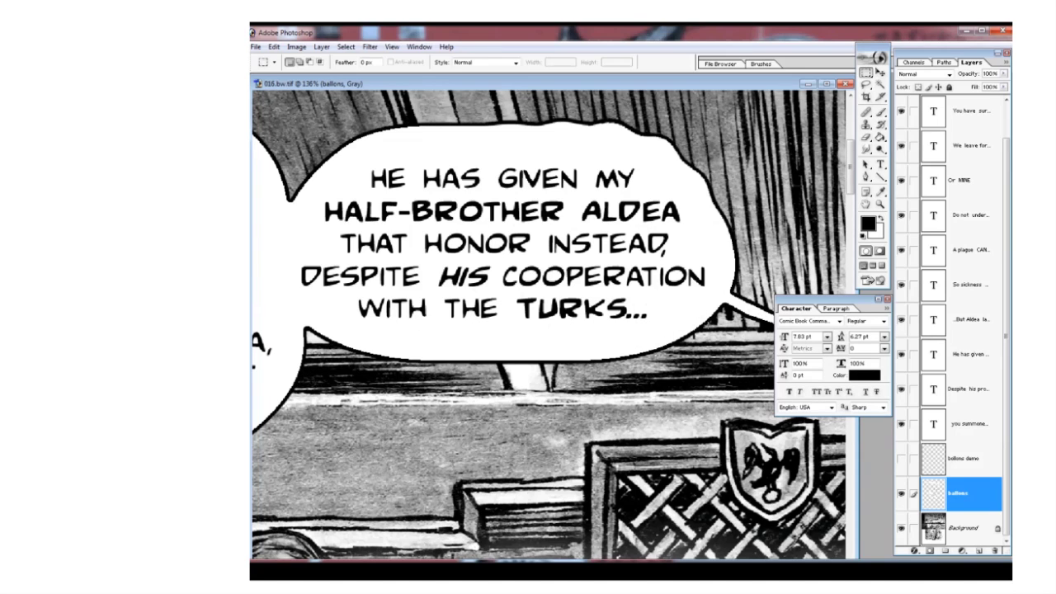
pyautogui.moveTo(711, 332); pyautogui.dragTo(468, 321)
pyautogui.moveTo(597, 419); pyautogui.dragTo(638, 338)
pyautogui.keyDown('alt'); pyautogui.click(527, 295); pyautogui.keyUp('alt')
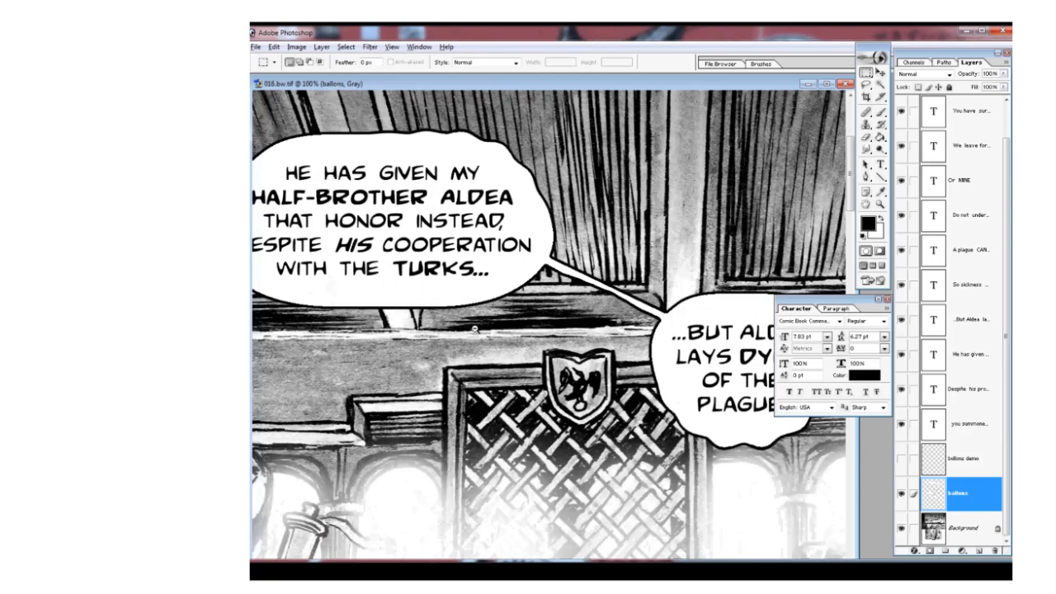
pyautogui.moveTo(428, 349); pyautogui.dragTo(683, 349)
pyautogui.moveTo(508, 353); pyautogui.dragTo(596, 272)
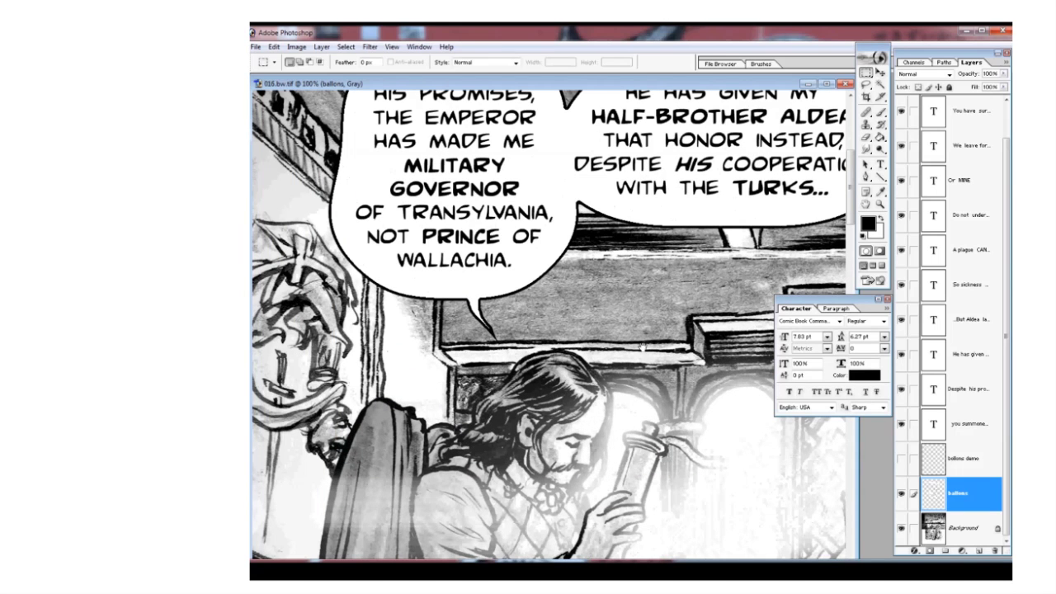
pyautogui.hotkey('ctrl', '-')
pyautogui.moveTo(605, 378); pyautogui.dragTo(514, 304)
pyautogui.moveTo(328, 262); pyautogui.dragTo(415, 332)
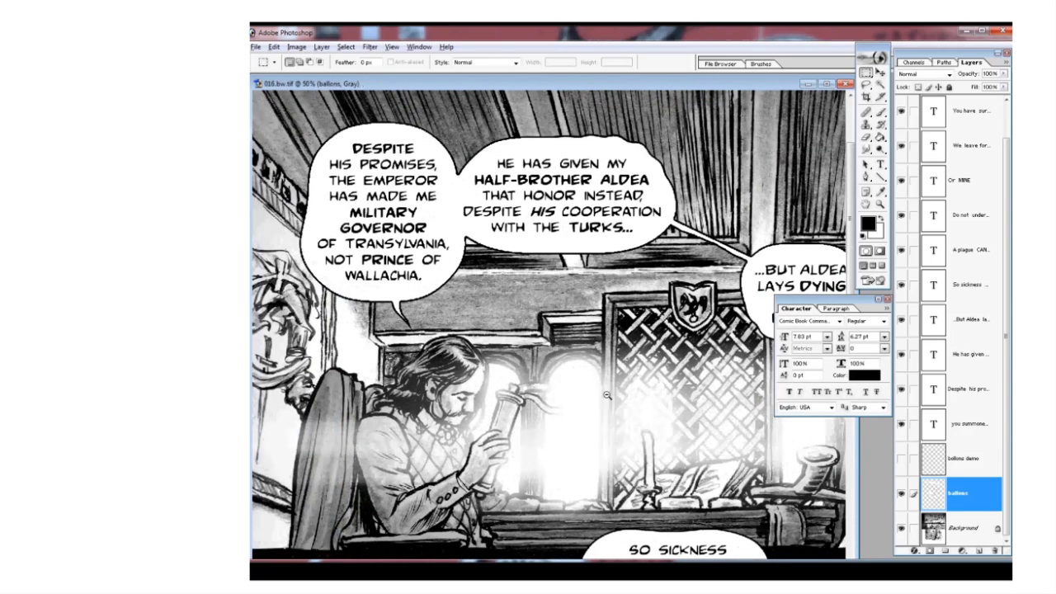
pyautogui.hotkey('ctrl', '-')
pyautogui.hotkey('ctrl', '-')
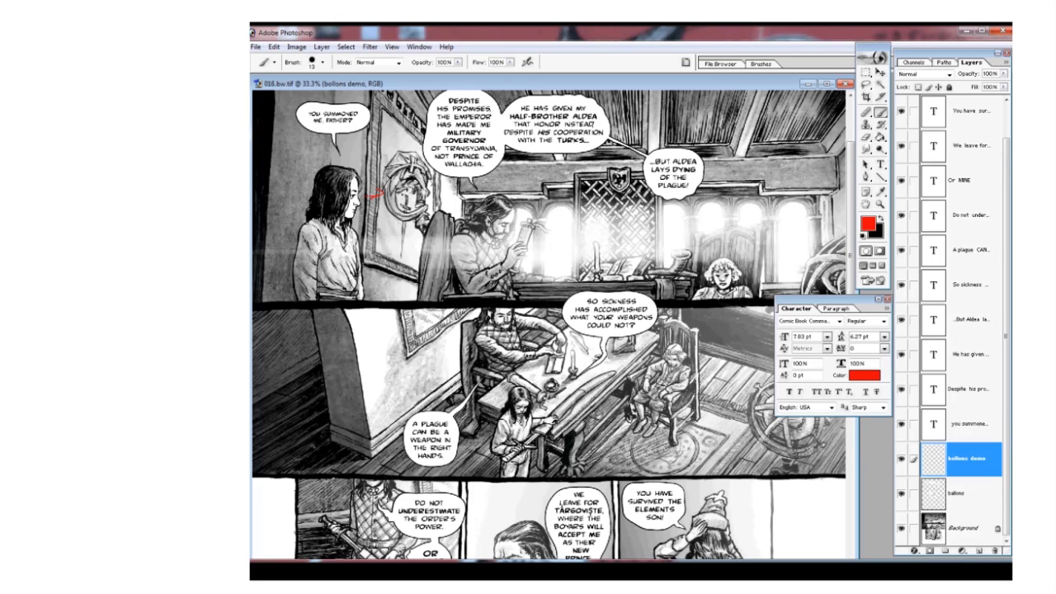
# - Paint a red reading-path line with the 13 px brush on "ballons demo", linking the characters across the top panel and through the second panel
pyautogui.moveTo(539, 200)
pyautogui.mouseDown()
pyautogui.moveTo(698, 259)
pyautogui.moveTo(722, 281)
pyautogui.moveTo(688, 301)
pyautogui.moveTo(599, 258)
pyautogui.mouseUp()
pyautogui.press('space')
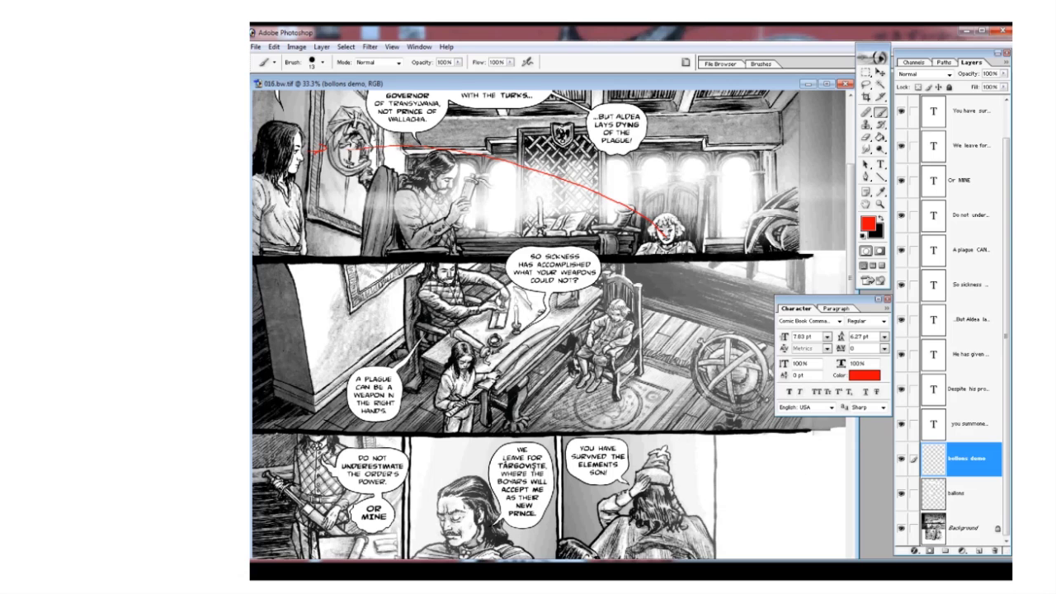
pyautogui.press('space')
pyautogui.moveTo(657, 298); pyautogui.dragTo(677, 206)
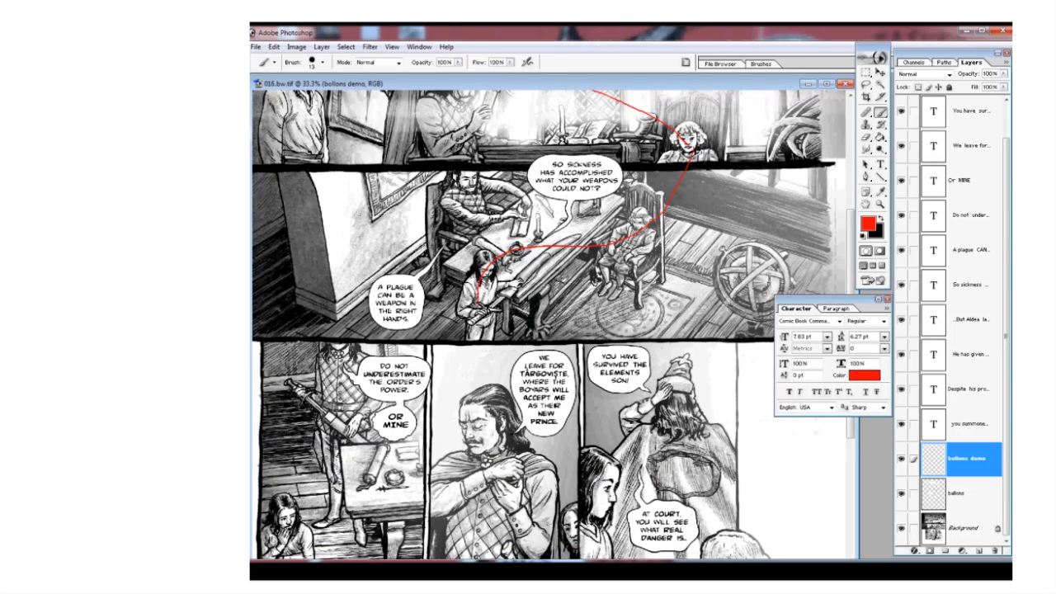
pyautogui.moveTo(664, 214); pyautogui.dragTo(531, 206)
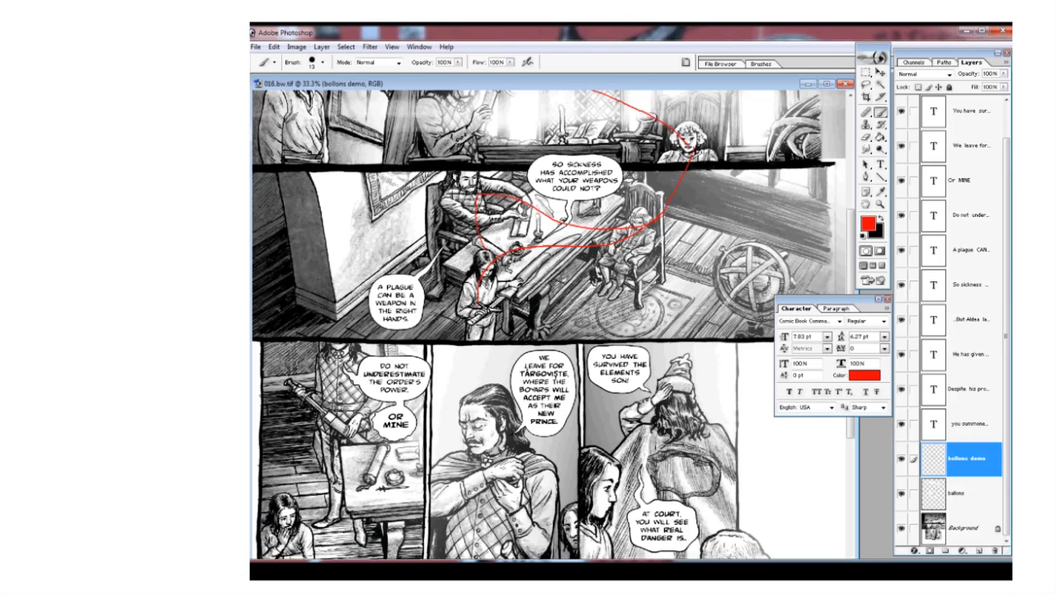
# - Continue the red line through the three bottom panels, linking the figures with straight segments and ending at the curly-haired child's head
pyautogui.moveTo(572, 346); pyautogui.dragTo(579, 200)
pyautogui.moveTo(506, 155)
pyautogui.mouseDown()
pyautogui.moveTo(429, 191)
pyautogui.moveTo(338, 429)
pyautogui.mouseUp()
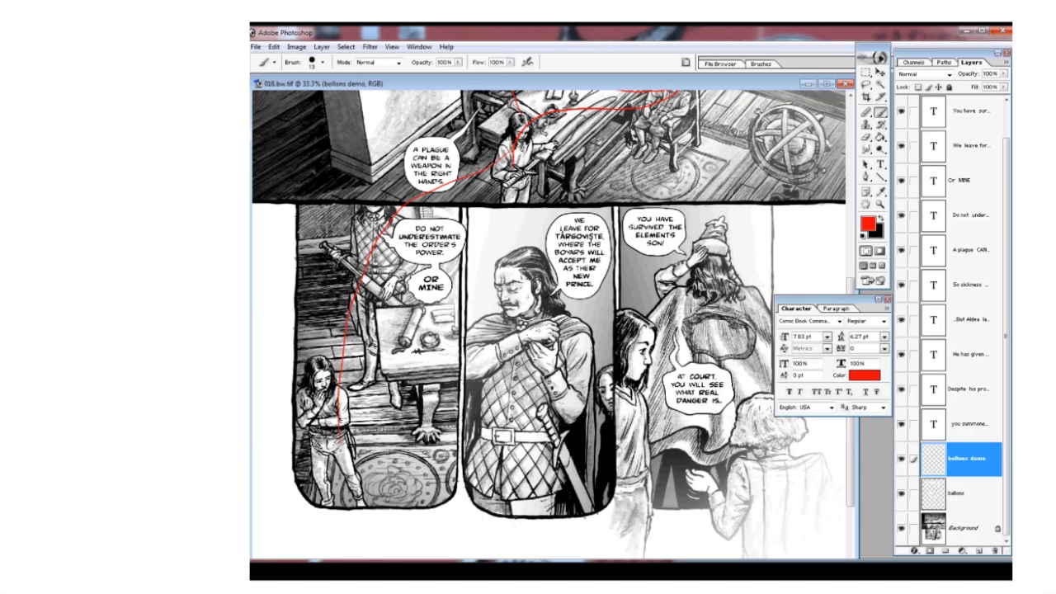
pyautogui.moveTo(340, 430)
pyautogui.mouseDown()
pyautogui.moveTo(540, 299)
pyautogui.moveTo(540, 391)
pyautogui.moveTo(619, 379)
pyautogui.mouseUp()
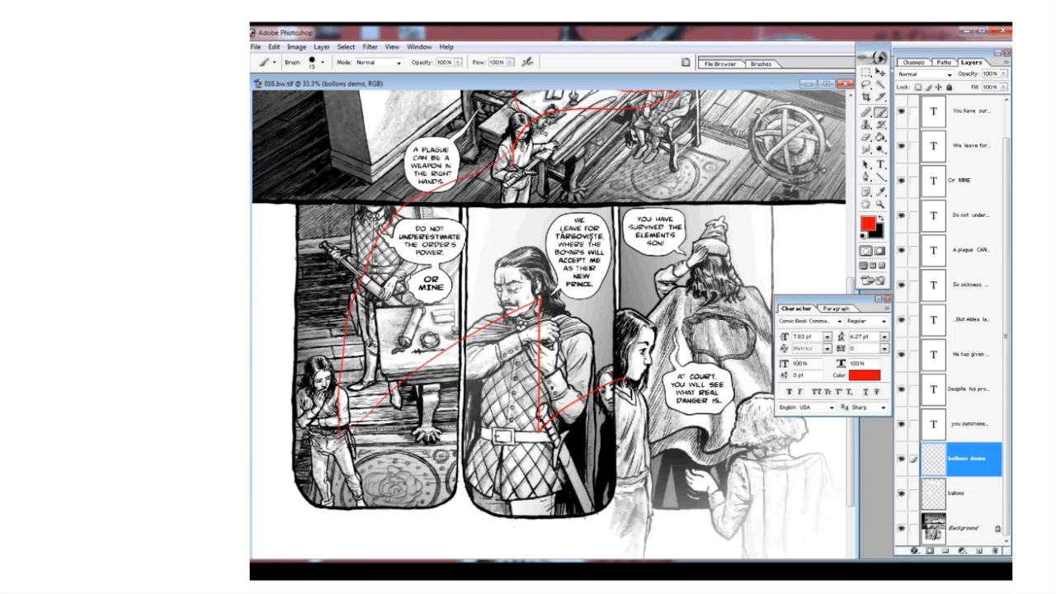
pyautogui.keyDown('shift'); pyautogui.click(714, 279); pyautogui.keyUp('shift')
pyautogui.keyDown('shift'); pyautogui.click(755, 426); pyautogui.keyUp('shift')
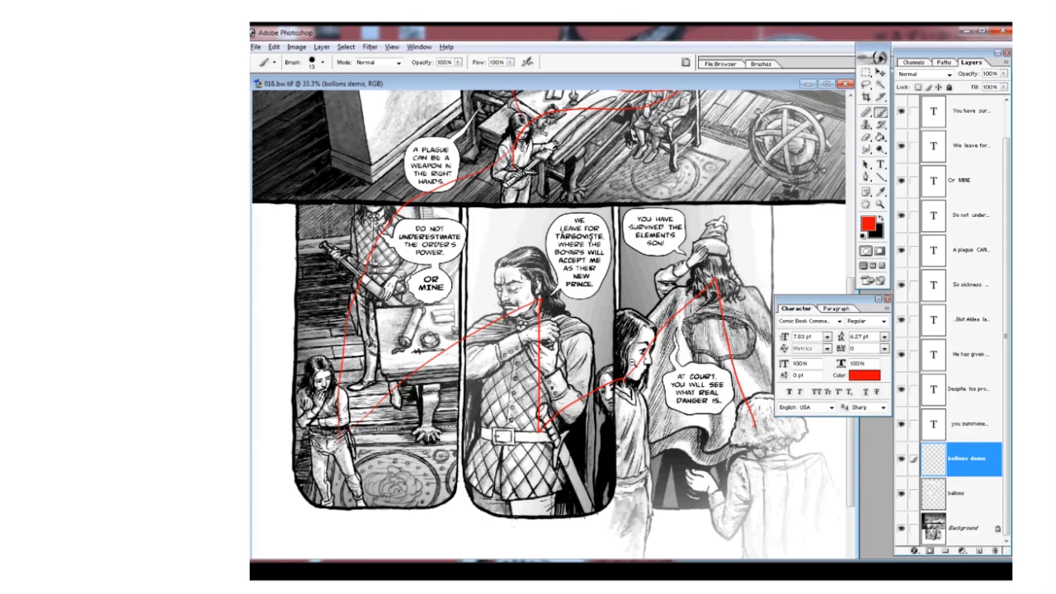
pyautogui.keyDown('alt'); pyautogui.click(632, 362); pyautogui.keyUp('alt')
pyautogui.moveTo(607, 371); pyautogui.dragTo(615, 412)
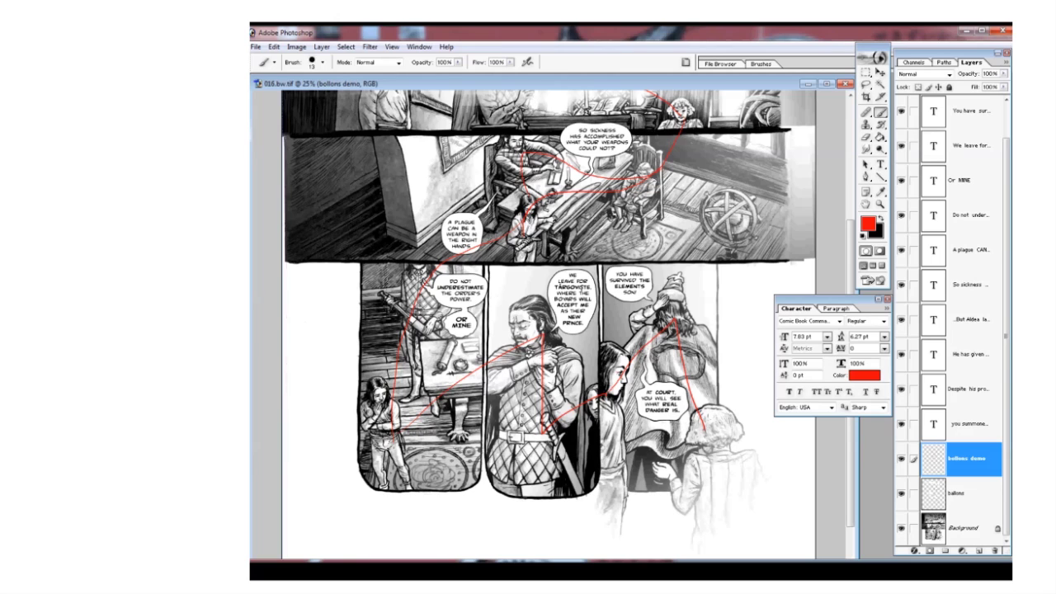
# - Paint a short red line from the long-haired child's face into the "At court" balloon, and review the reading path across all panels
pyautogui.moveTo(625, 376); pyautogui.dragTo(675, 388)
pyautogui.scroll(5, 620, 312)
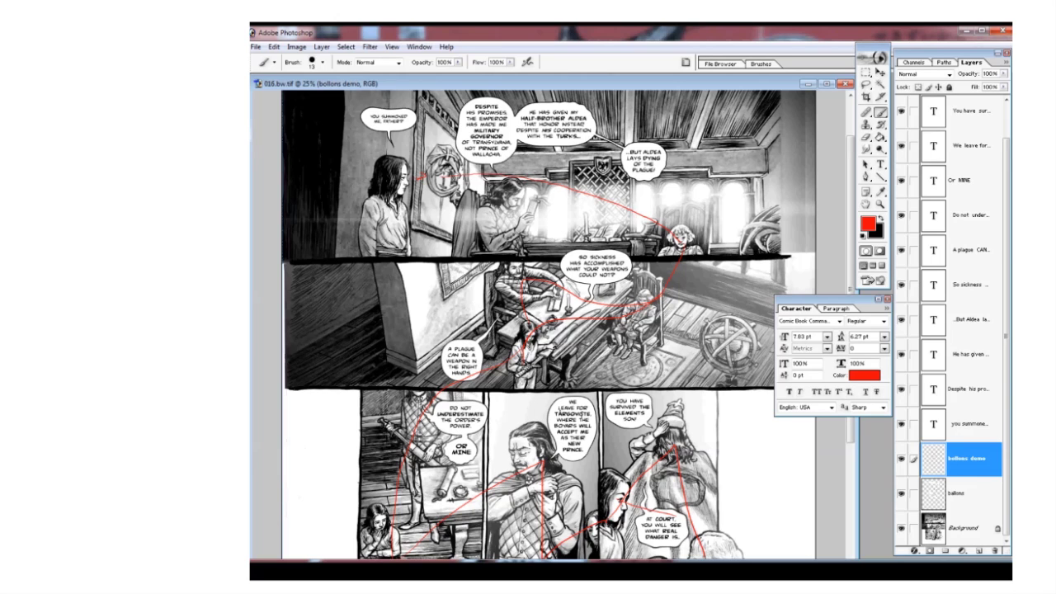
pyautogui.scroll(-3, 507, 372)
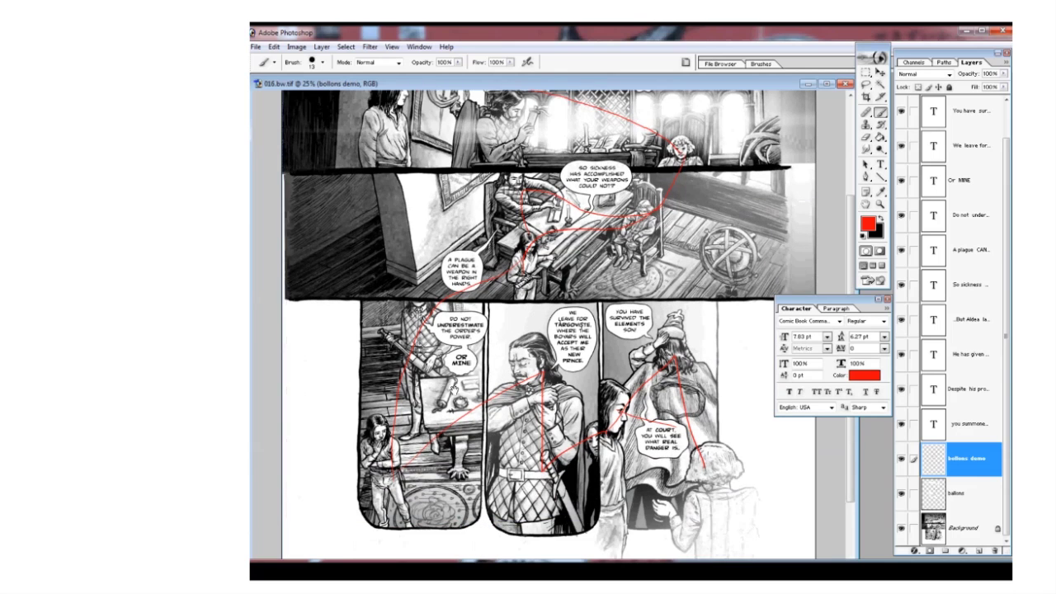
pyautogui.scroll(3, 665, 215)
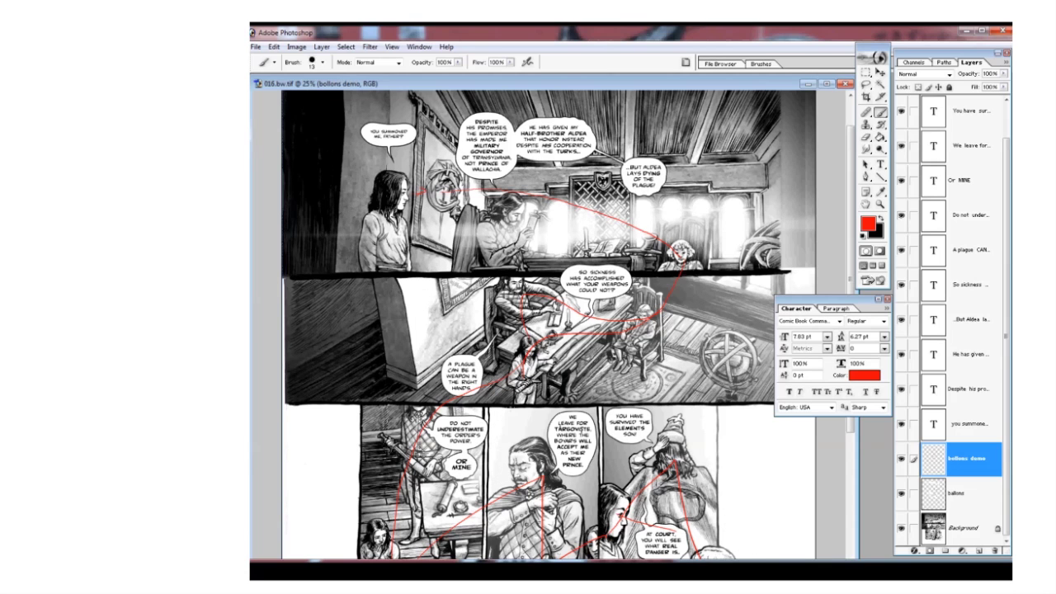
pyautogui.scroll(-4, 509, 398)
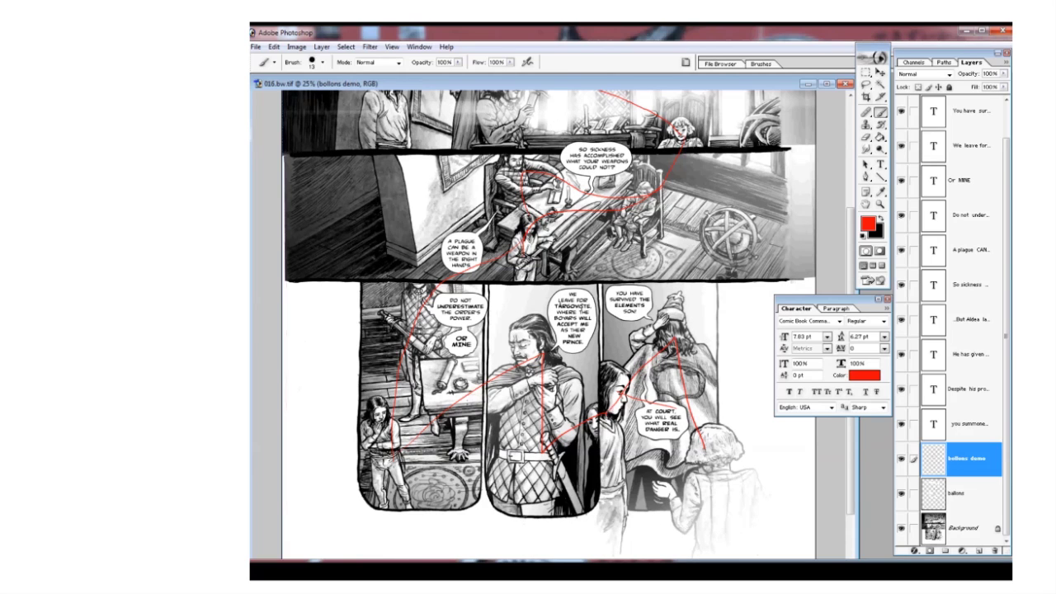
pyautogui.scroll(3, 549, 325)
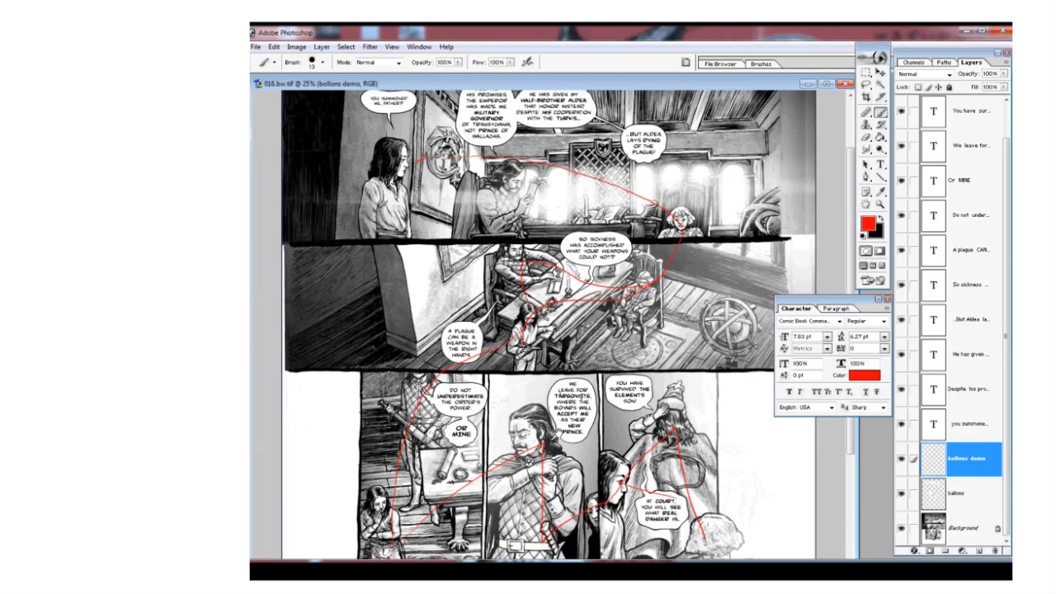
pyautogui.scroll(-2, 548, 324)
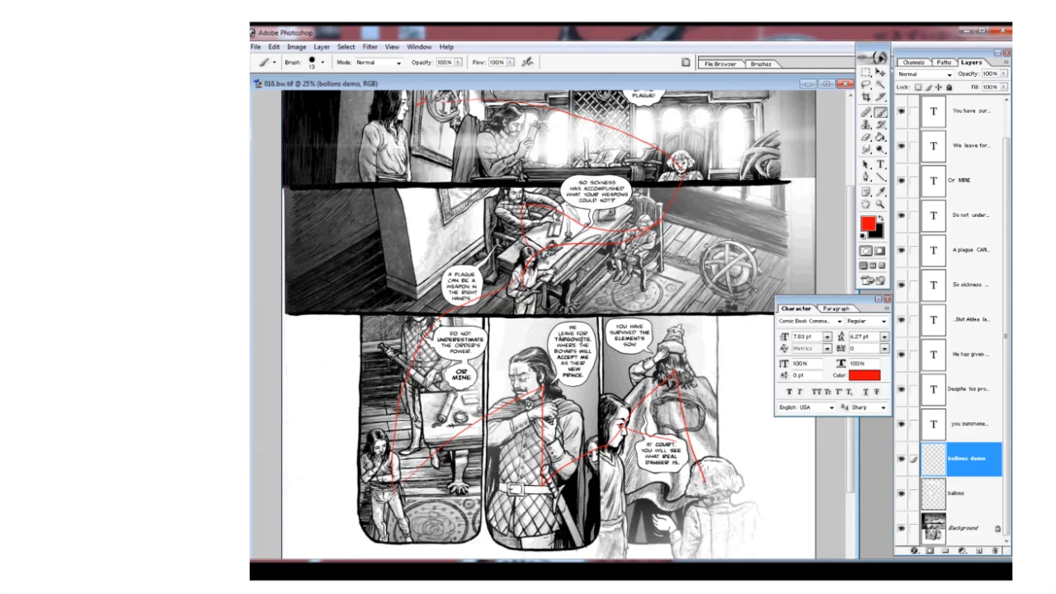
pyautogui.scroll(3, 536, 310)
pyautogui.scroll(-2, 541, 393)
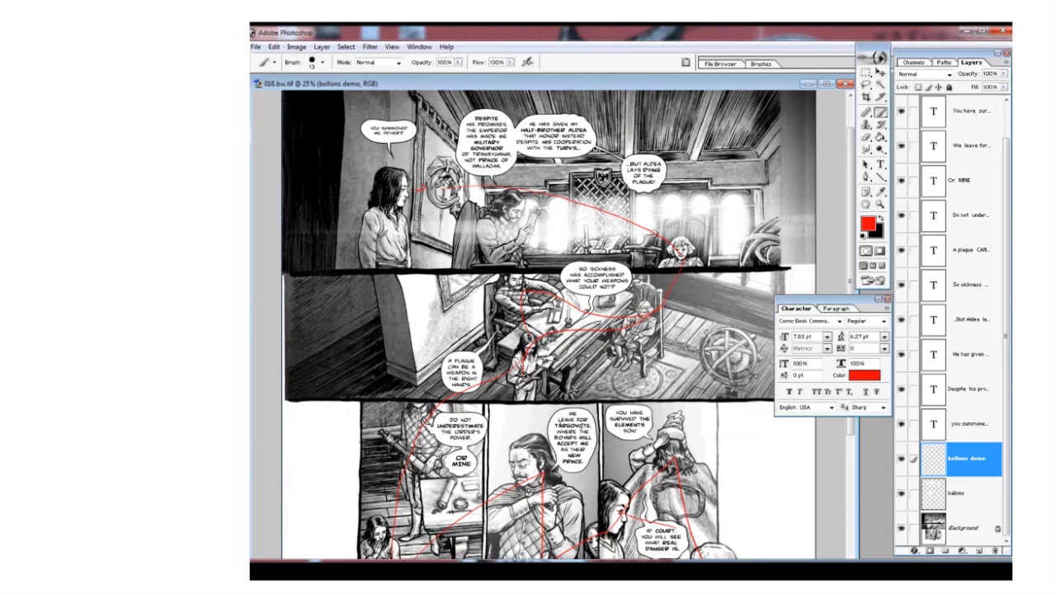
# - Hide the "ballons demo" layer and marquee-select the area around the "So sickness" balloon's tail on the "ballons" layer
pyautogui.click(901, 457)
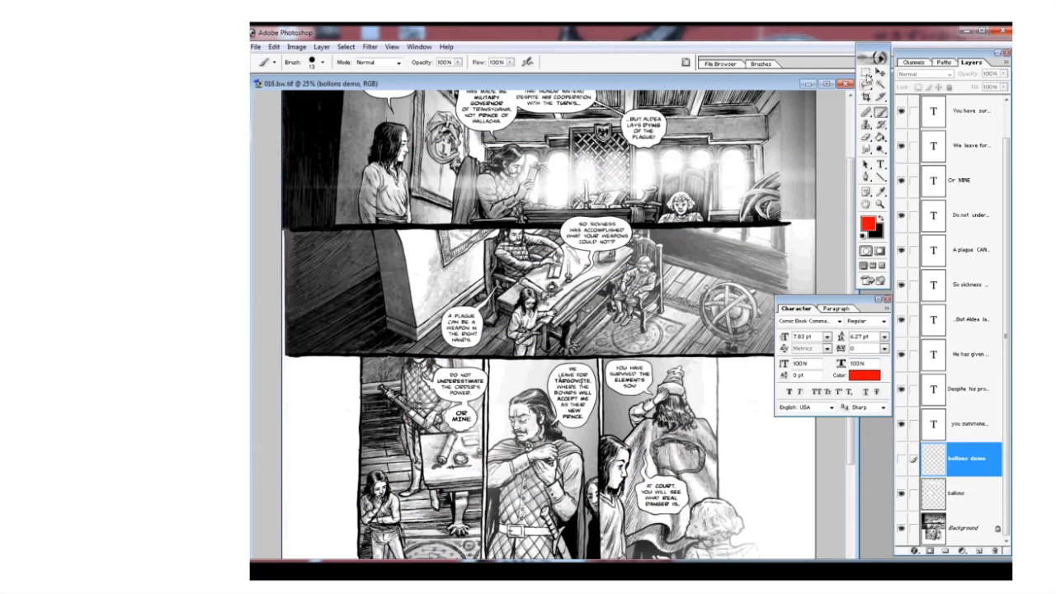
pyautogui.click(866, 74)
pyautogui.click(955, 499)
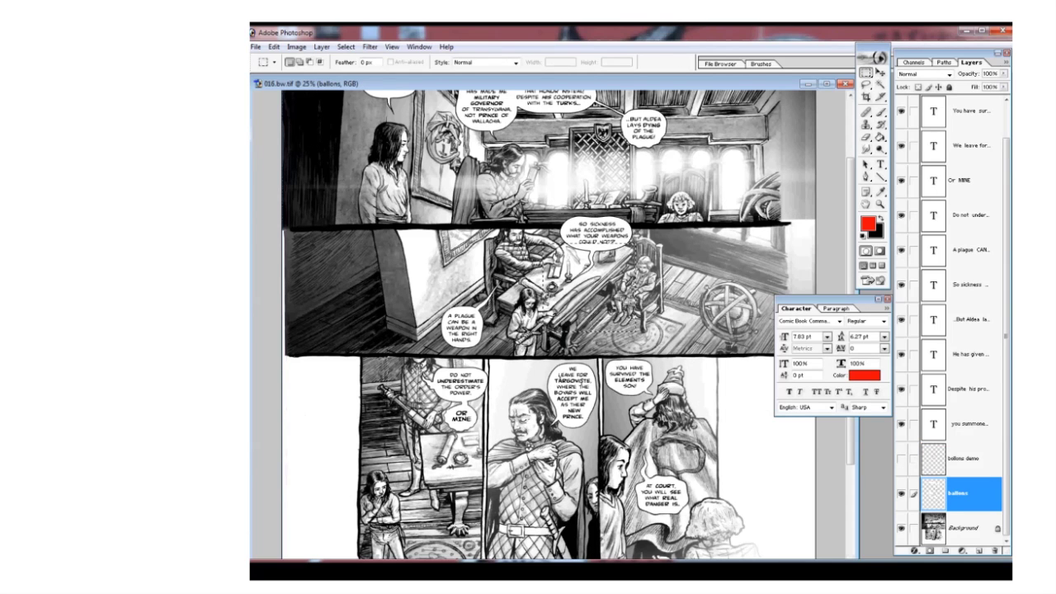
pyautogui.hotkey('ctrl', '+')
pyautogui.hotkey('ctrl', '+')
pyautogui.hotkey('ctrl', '+')
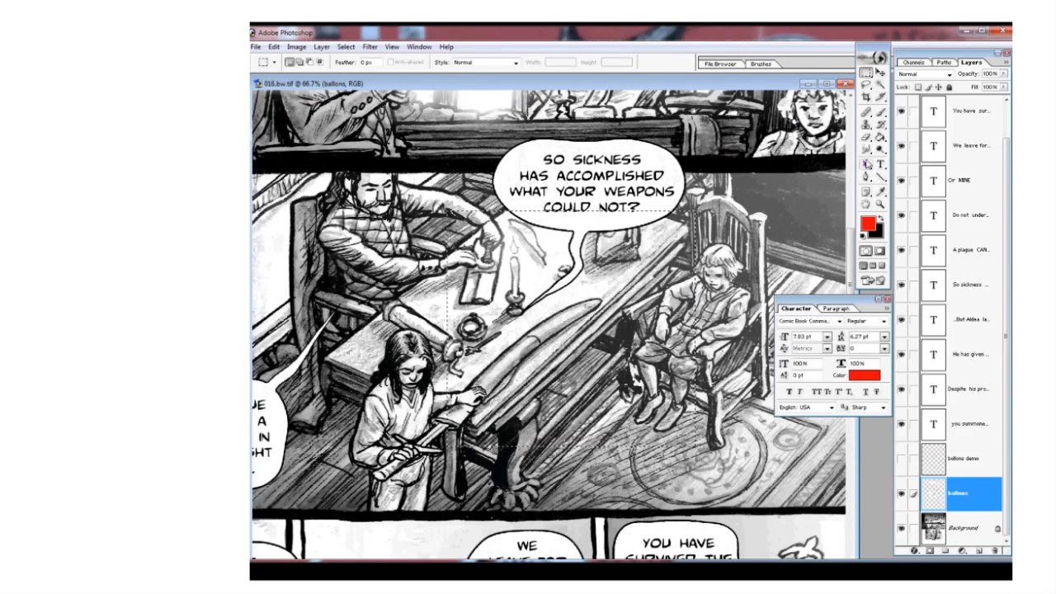
# - Shorten and bend the selected "So sickness" balloon tail by pushing its tip inward using Liquify with brush size 236, and apply it
pyautogui.click(369, 47)
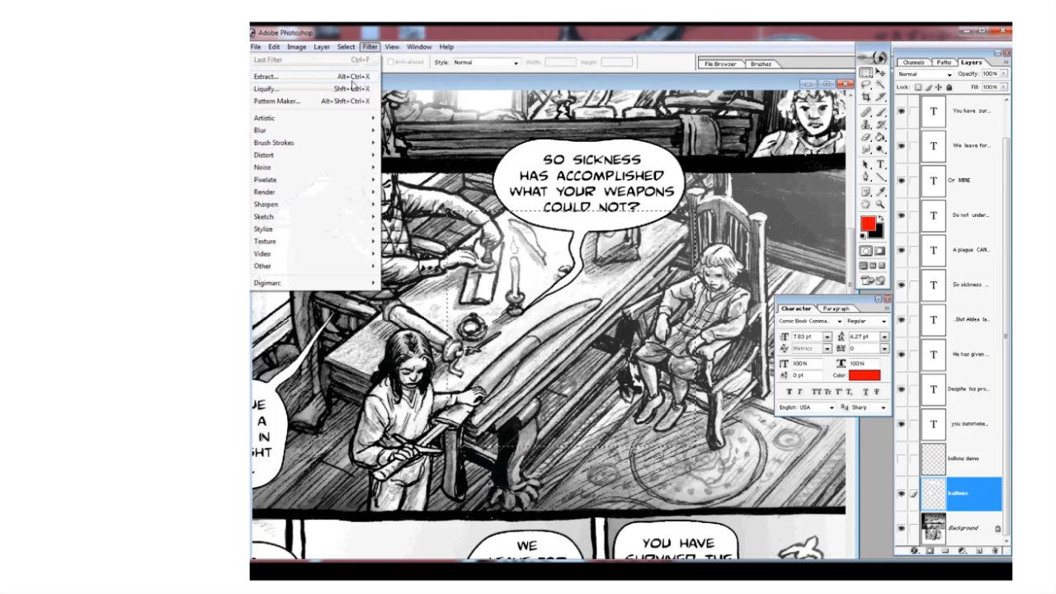
pyautogui.click(352, 89)
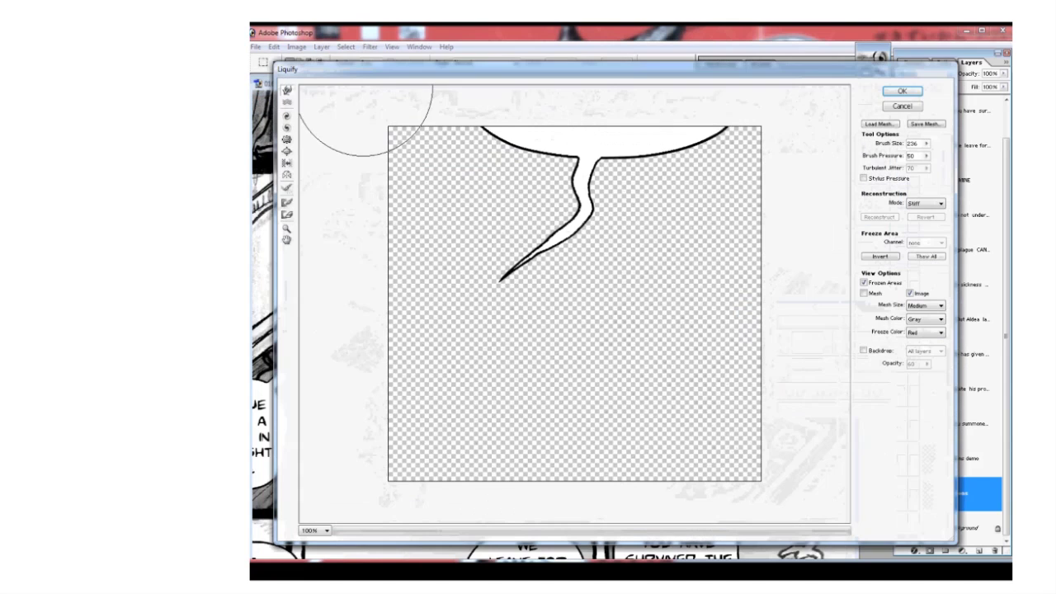
pyautogui.moveTo(504, 263); pyautogui.dragTo(518, 264)
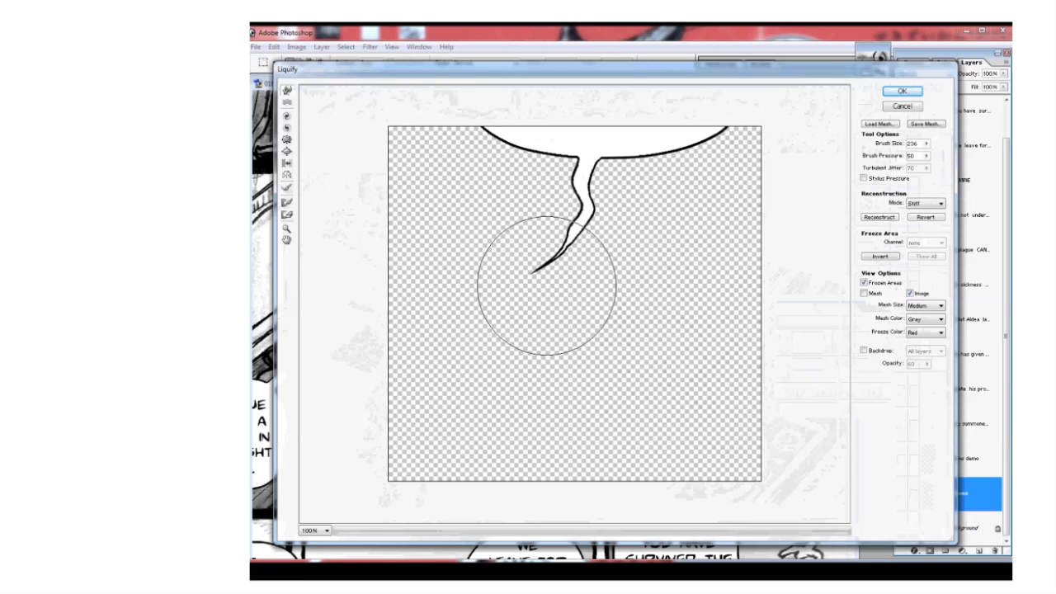
pyautogui.click(903, 90)
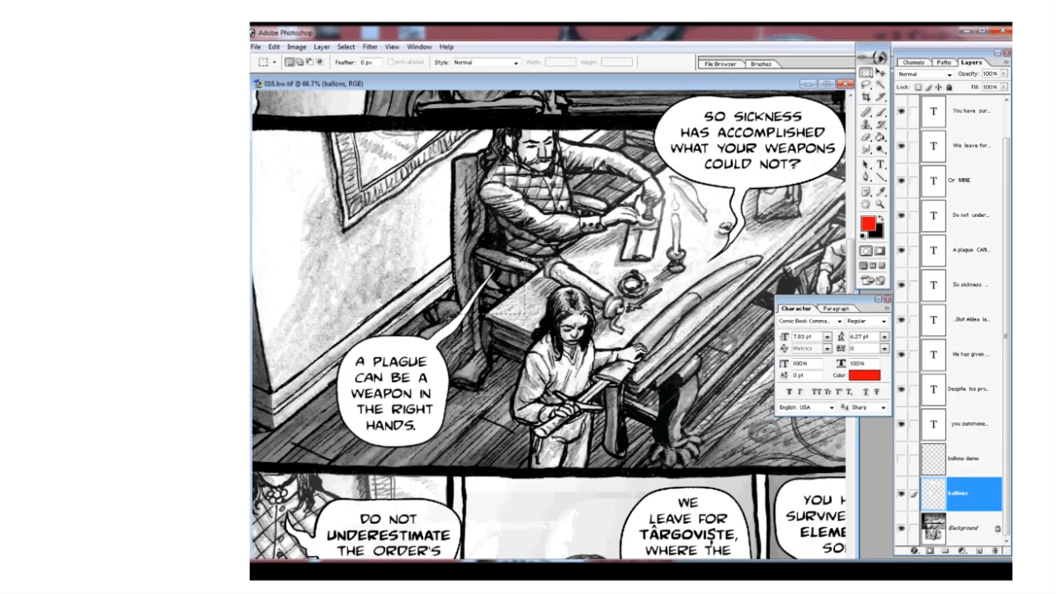
# - Select the "A plague can be a weapon" balloon's tail, warp it into a shorter wavy curve with Liquify, apply it and deselect
pyautogui.moveTo(421, 371)
pyautogui.mouseDown()
pyautogui.moveTo(408, 377)
pyautogui.moveTo(419, 377)
pyautogui.mouseUp()
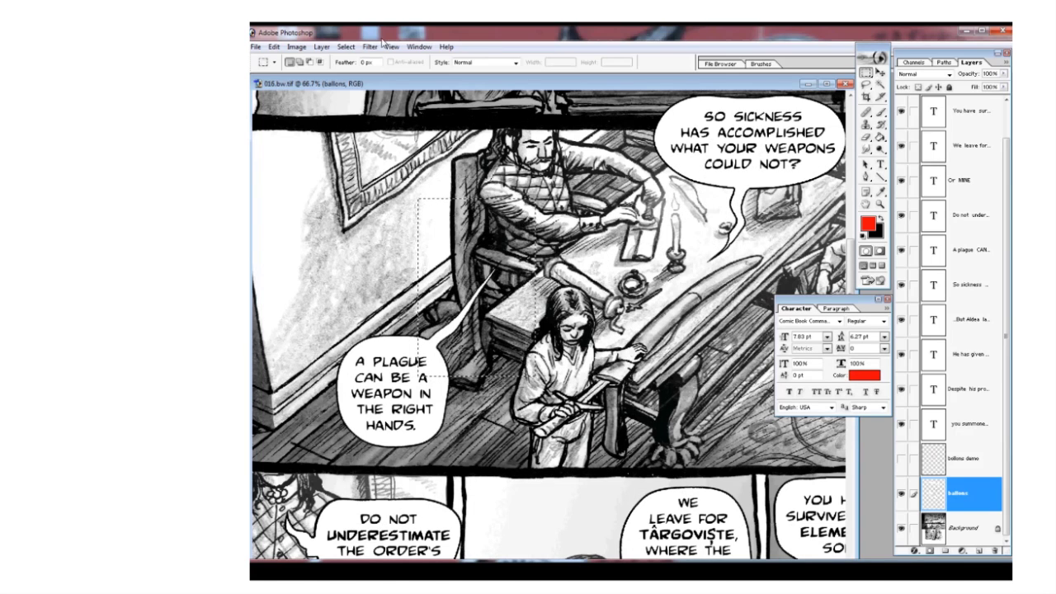
pyautogui.click(374, 46)
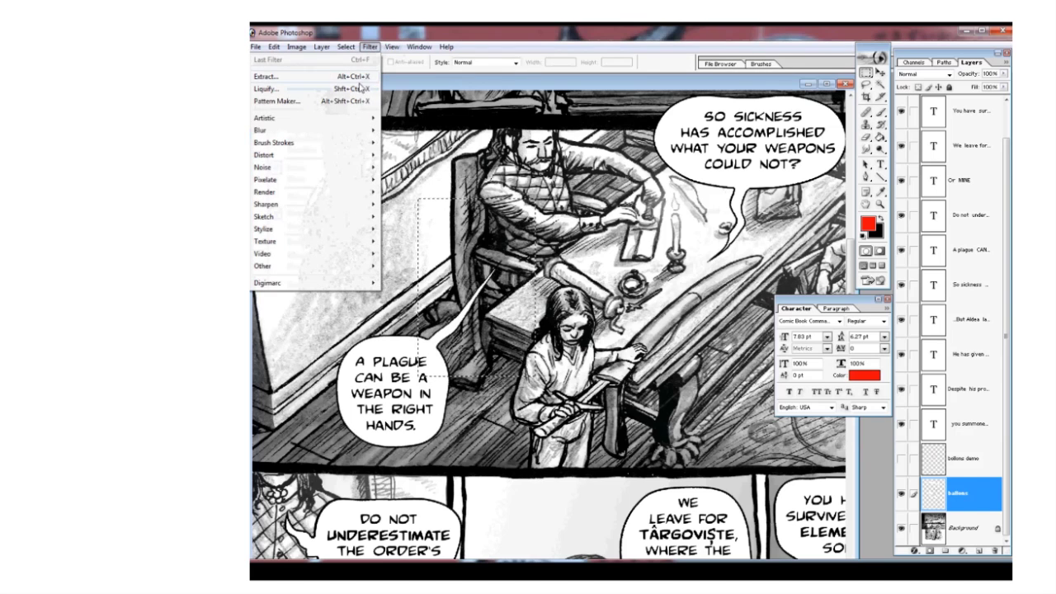
pyautogui.click(361, 89)
pyautogui.moveTo(611, 263)
pyautogui.mouseDown()
pyautogui.moveTo(589, 299)
pyautogui.moveTo(556, 298)
pyautogui.moveTo(552, 335)
pyautogui.mouseUp()
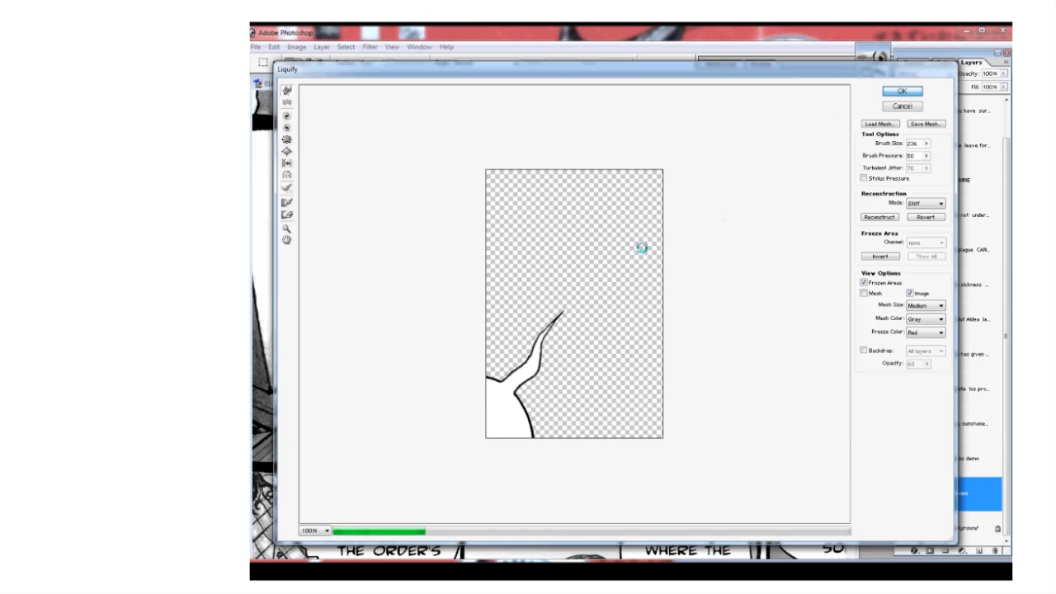
pyautogui.hotkey('ctrl', 'd')
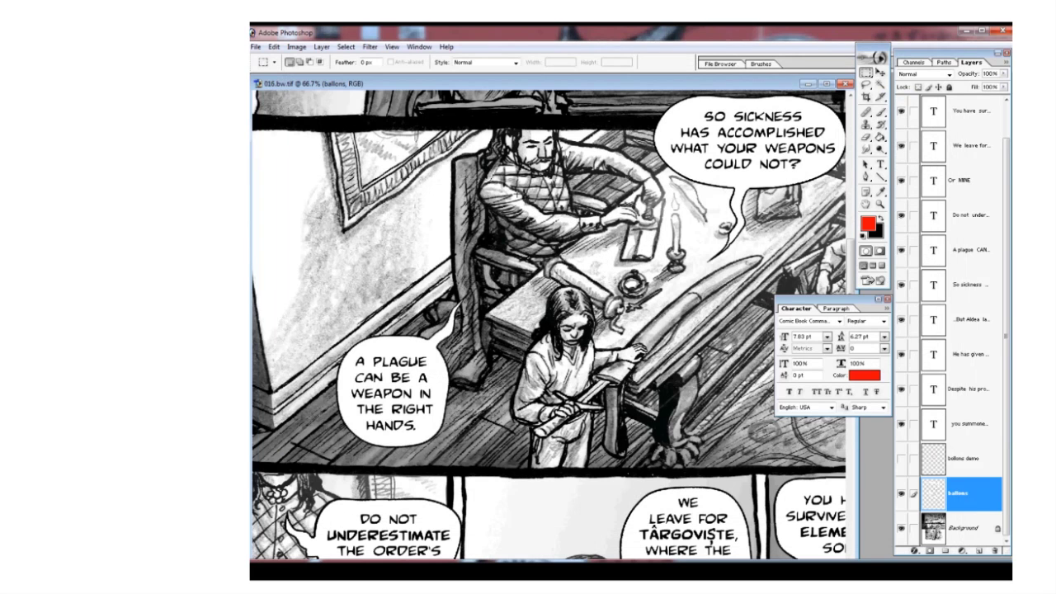
# - Examine the reshaped tails of the two second-panel balloons up close and within the whole page
pyautogui.press('space')
pyautogui.moveTo(471, 361); pyautogui.dragTo(490, 268)
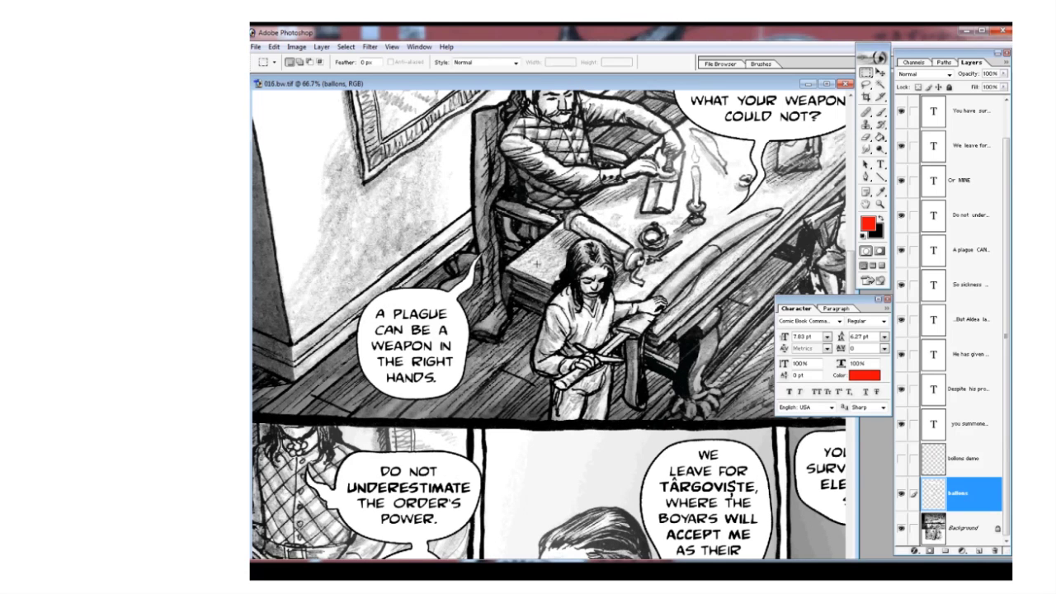
pyautogui.moveTo(623, 217); pyautogui.dragTo(572, 284)
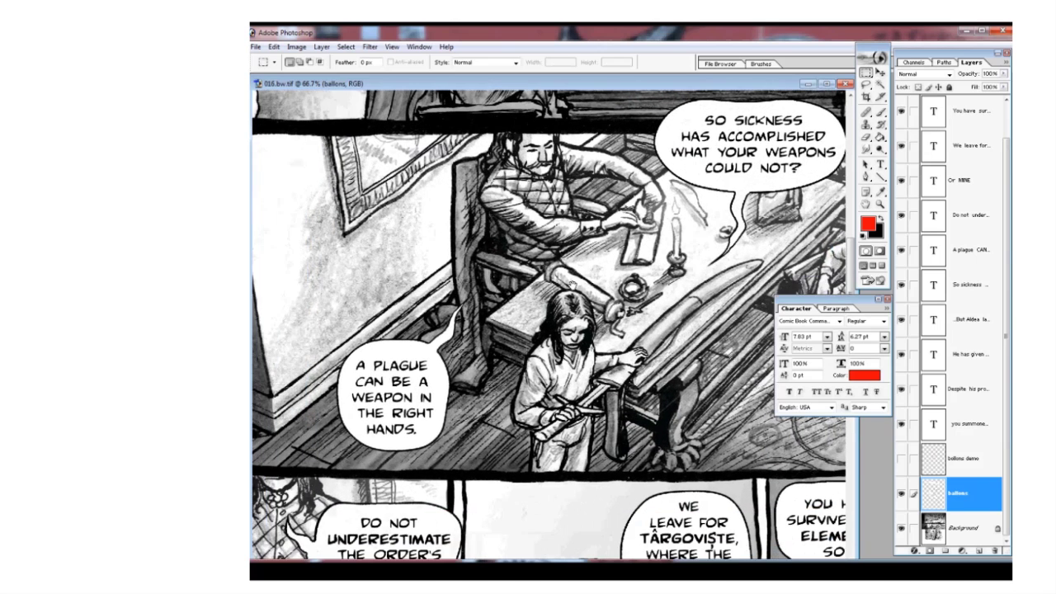
pyautogui.moveTo(446, 337); pyautogui.dragTo(448, 285)
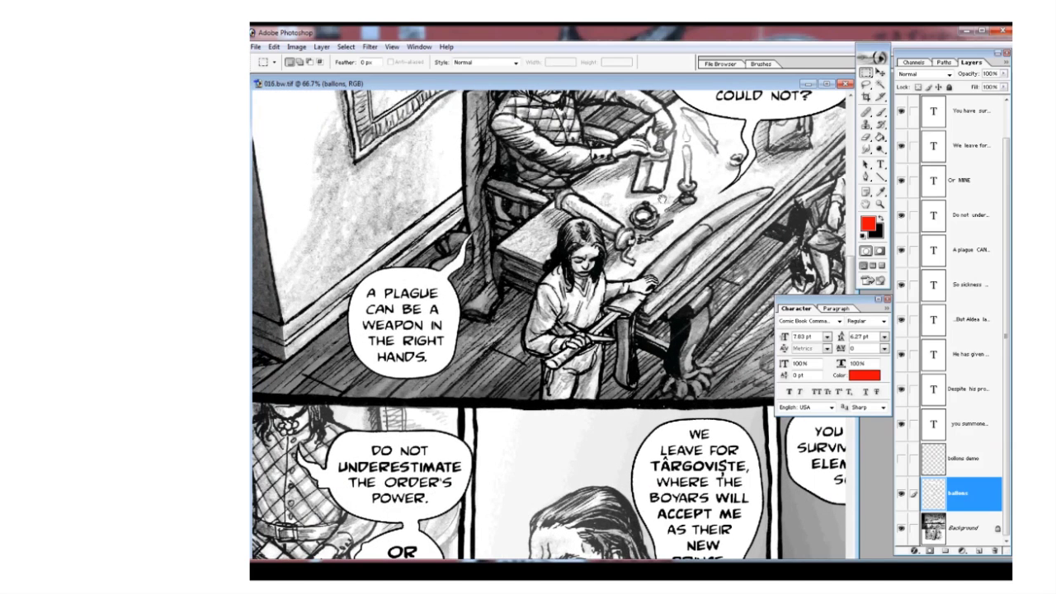
pyautogui.hotkey('ctrl', '-')
pyautogui.hotkey('ctrl', '-')
pyautogui.hotkey('ctrl', '-')
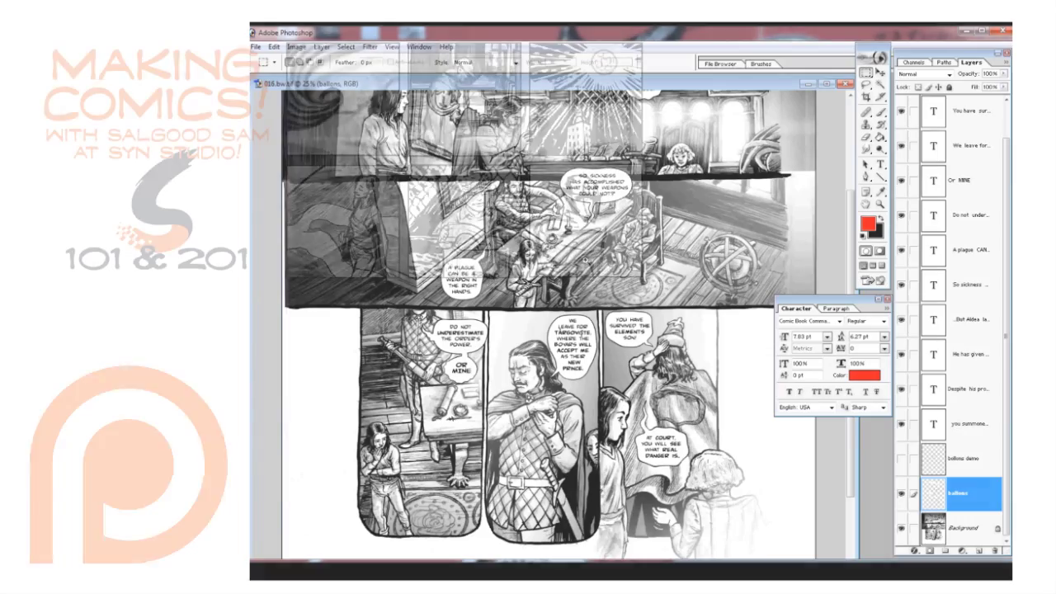